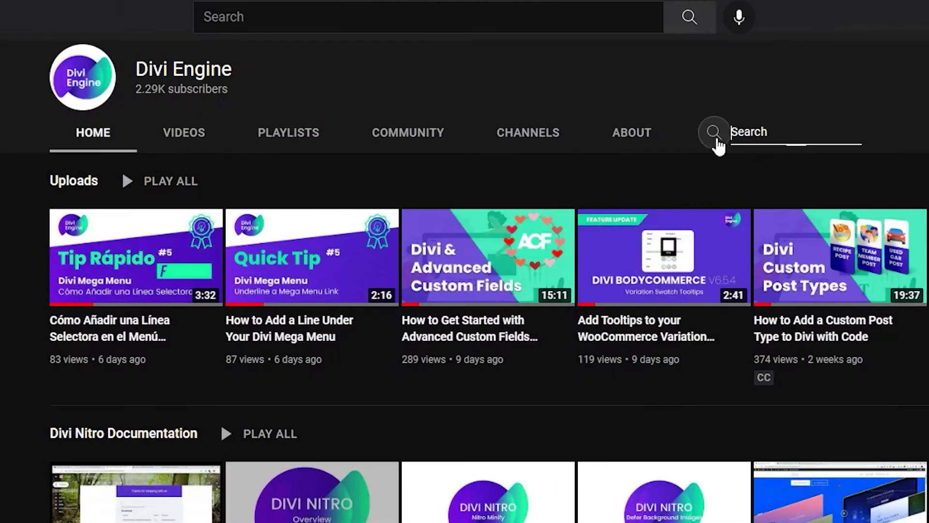
# Search the Divi Engine YouTube channel for 'divi form builder' and scroll through the results.
pyautogui.write('divi form builder')
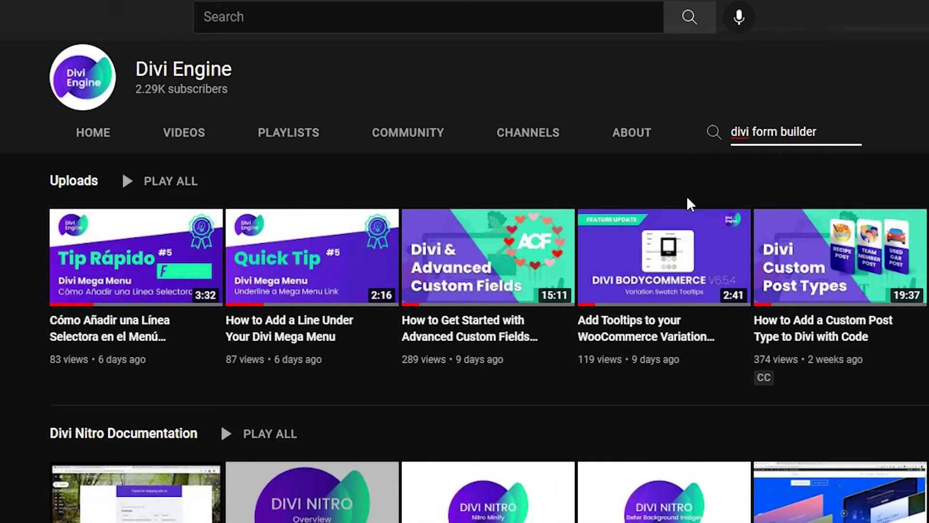
pyautogui.press('Return')
pyautogui.scroll(-6, 686, 196)
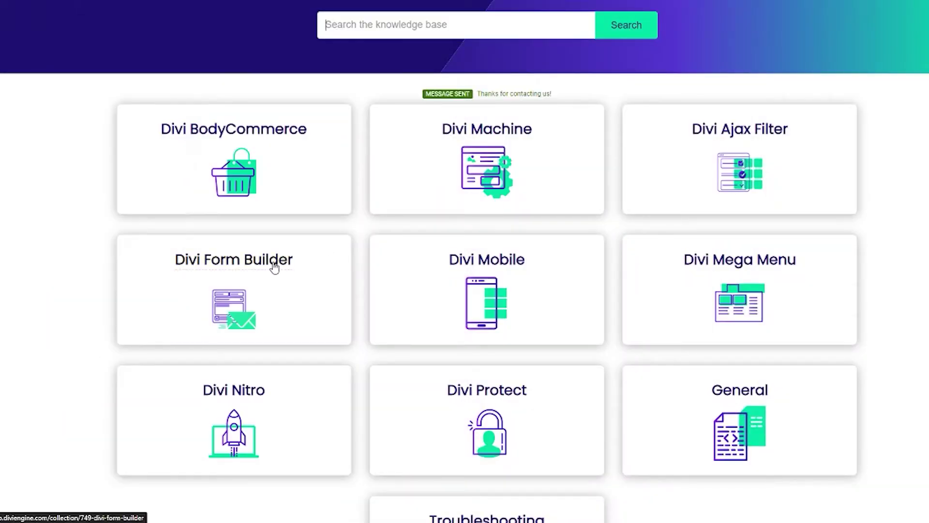
# Open the Divi Form Builder documentation, play the welcome video and scroll through the article.
pyautogui.click(274, 269)
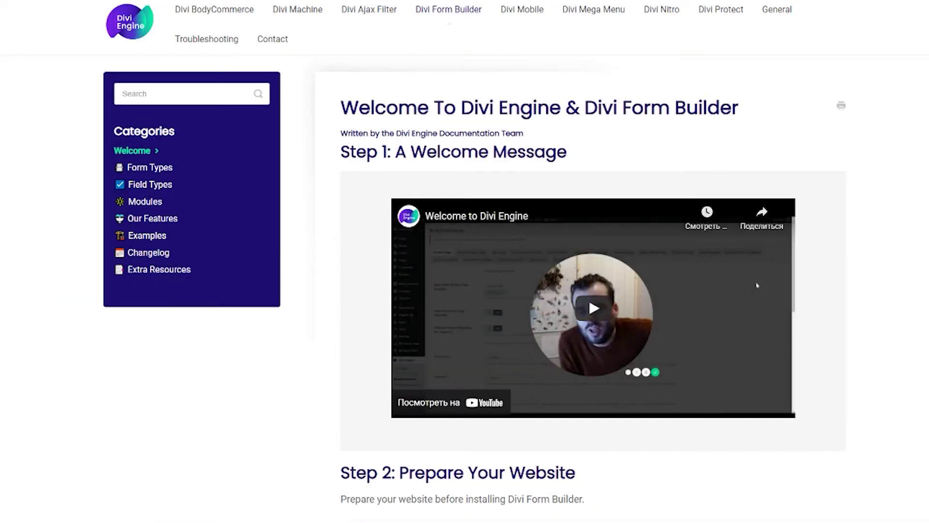
pyautogui.click(603, 317)
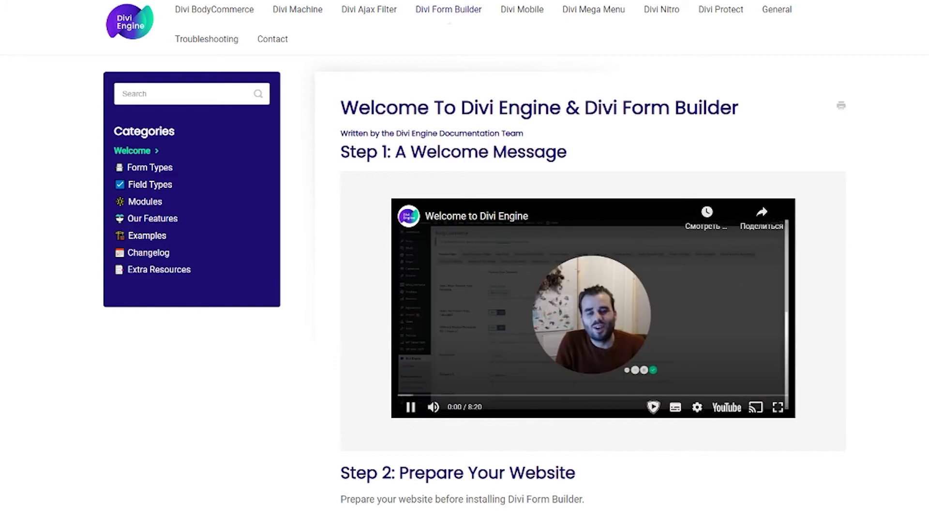
pyautogui.scroll(-1, 775, 275)
pyautogui.scroll(-7, 593, 261)
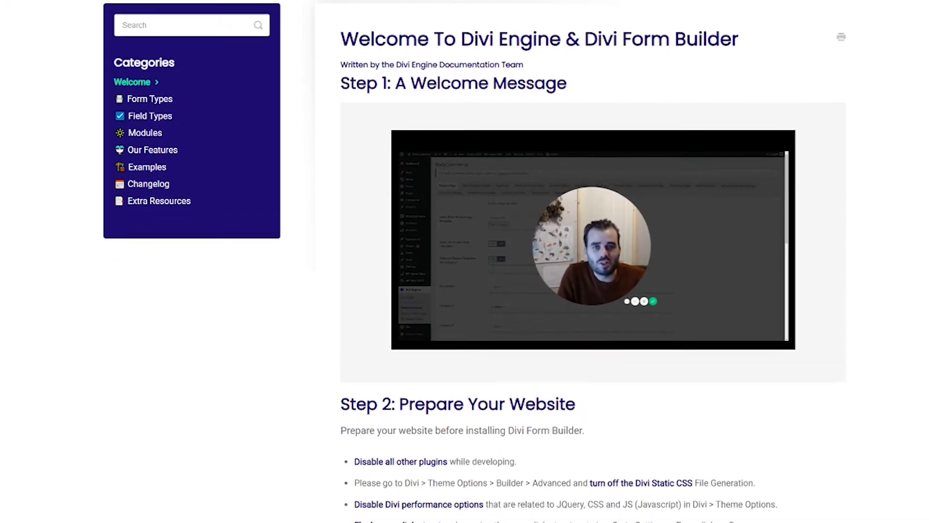
pyautogui.scroll(-1, 593, 261)
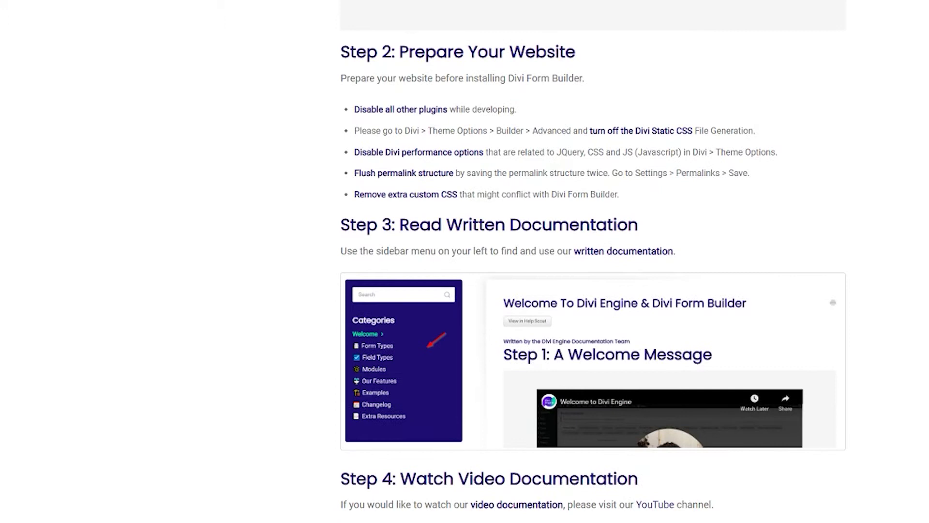
pyautogui.scroll(-7, 593, 261)
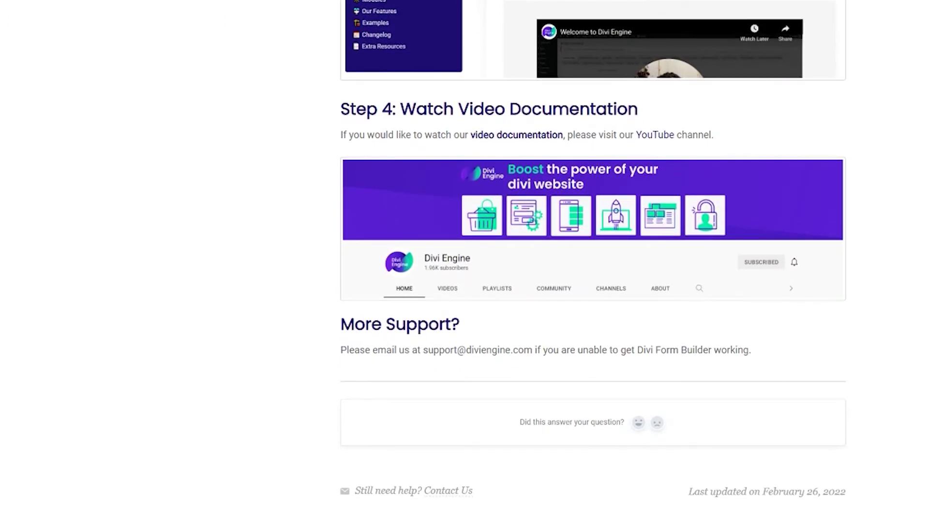
pyautogui.scroll(2, 593, 261)
pyautogui.scroll(-1, 593, 262)
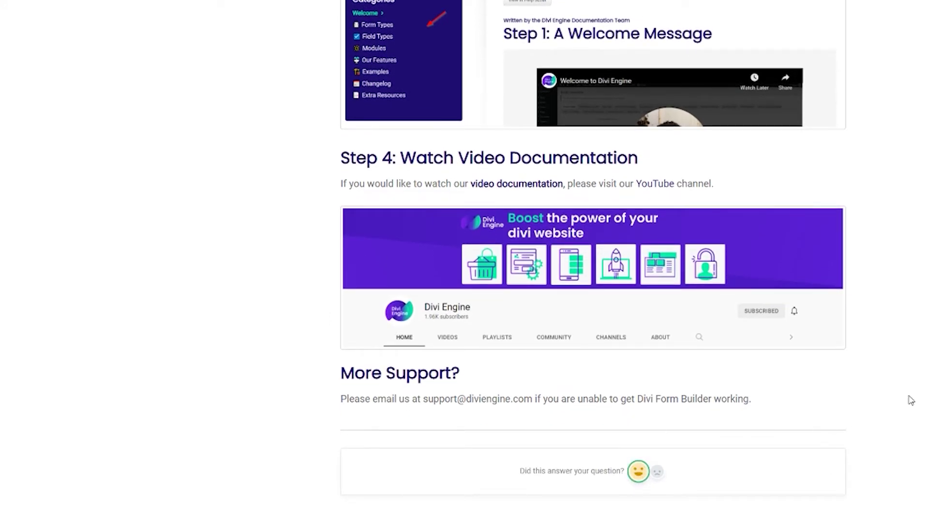
pyautogui.scroll(12, 912, 400)
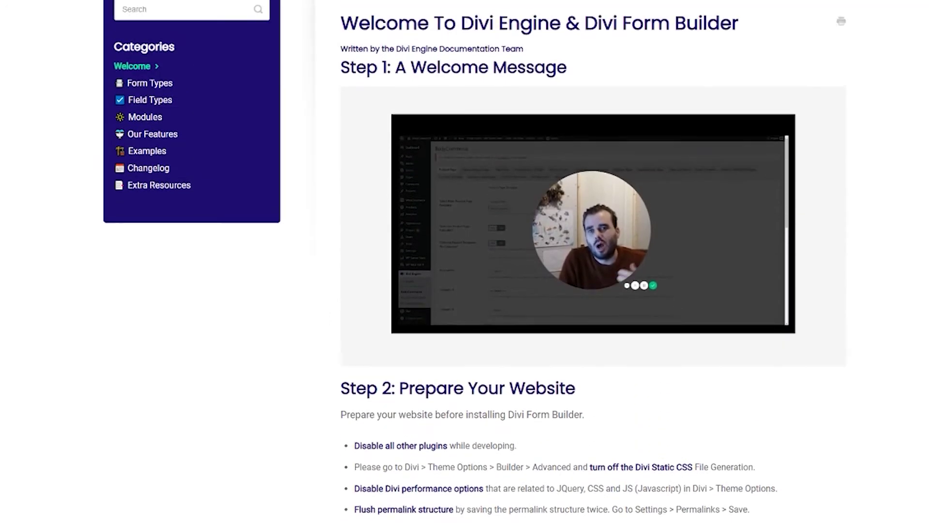
# Go through Modules and Field Types to the Build A Page Form (Create Type) article's Step 2.
pyautogui.click(158, 124)
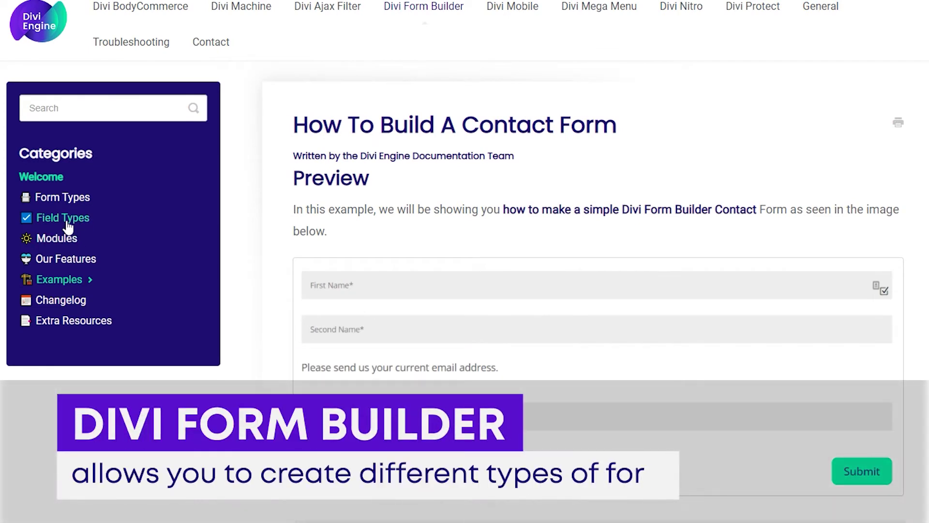
pyautogui.click(68, 221)
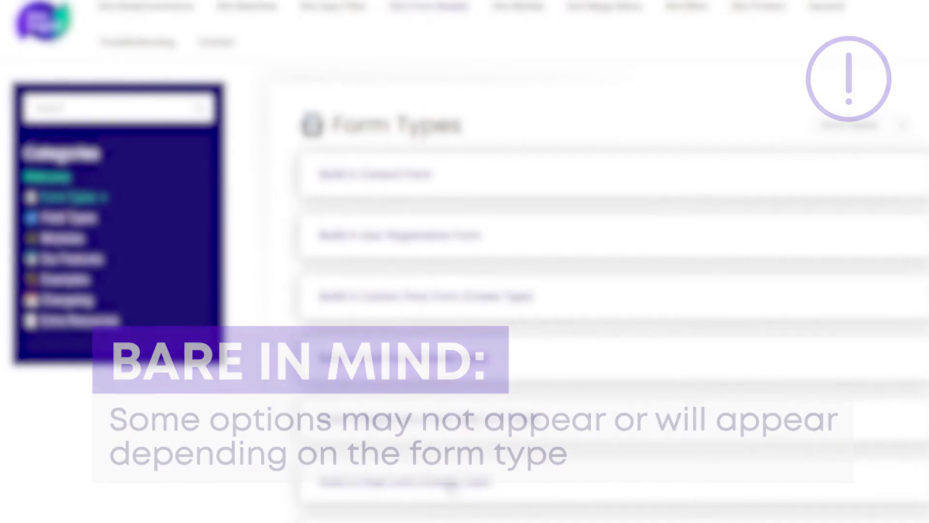
pyautogui.click(452, 482)
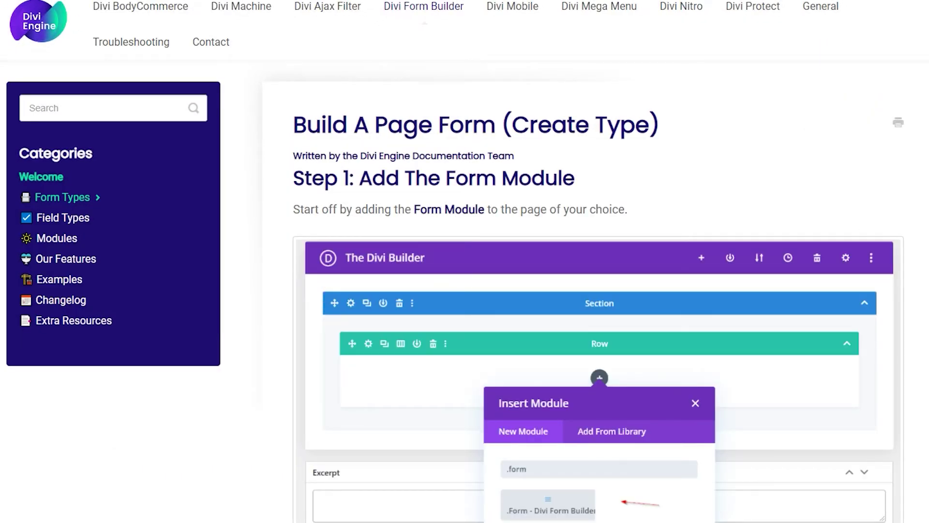
pyautogui.scroll(-7, 380, 420)
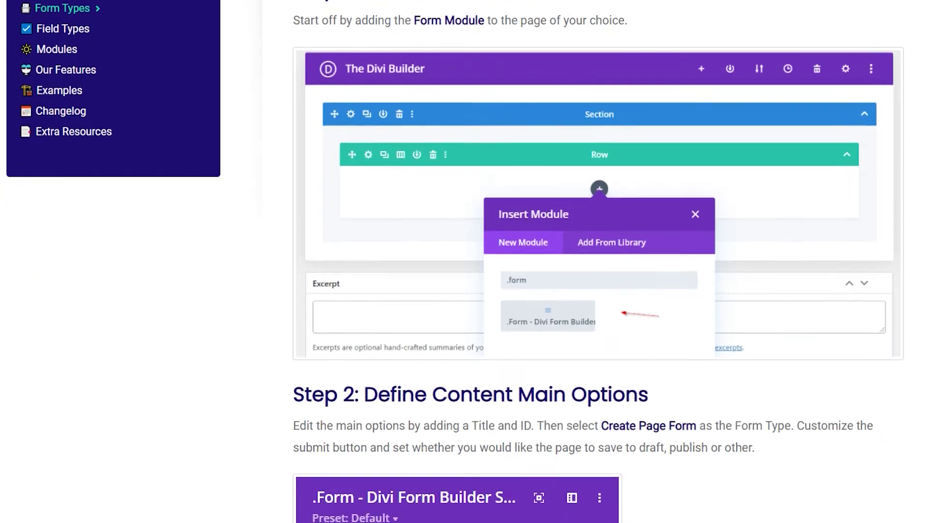
pyautogui.scroll(-5, 599, 261)
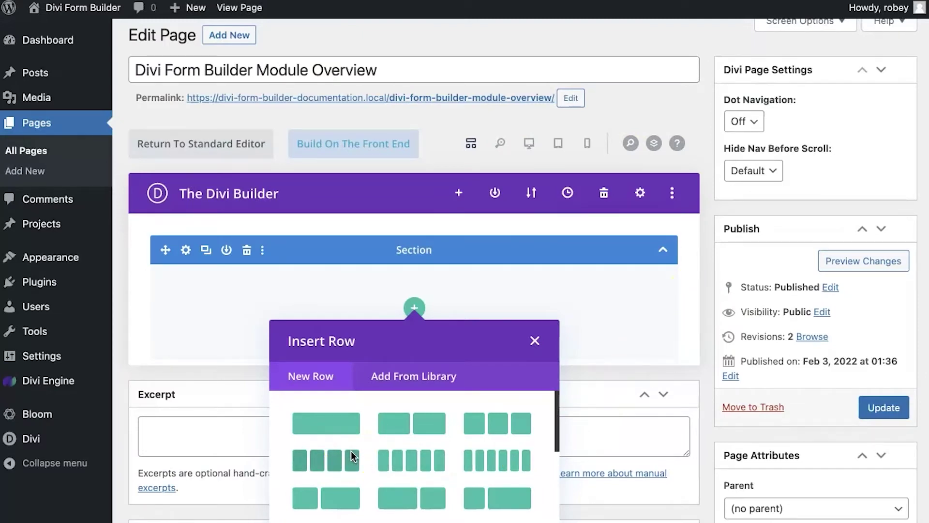
# Add a single-column row and insert the Form - Divi Form Builder module into it.
pyautogui.click(330, 426)
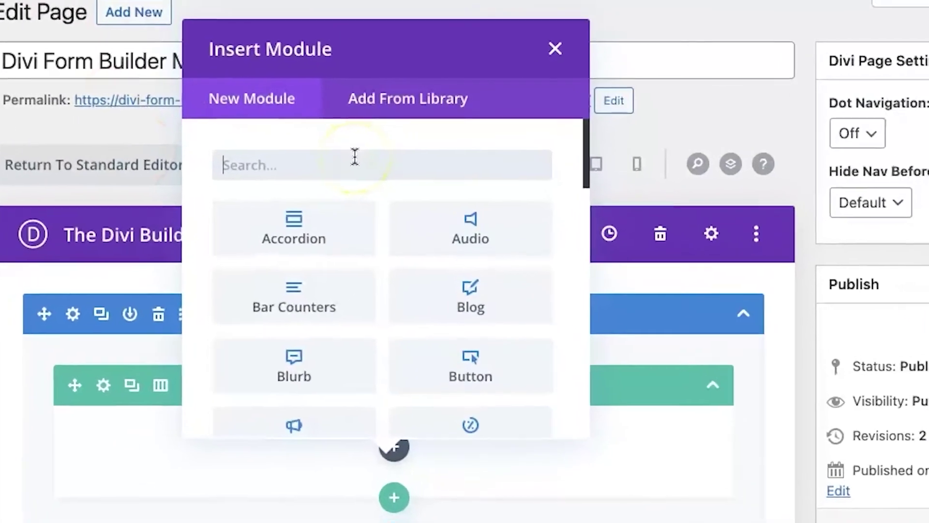
pyautogui.write('form')
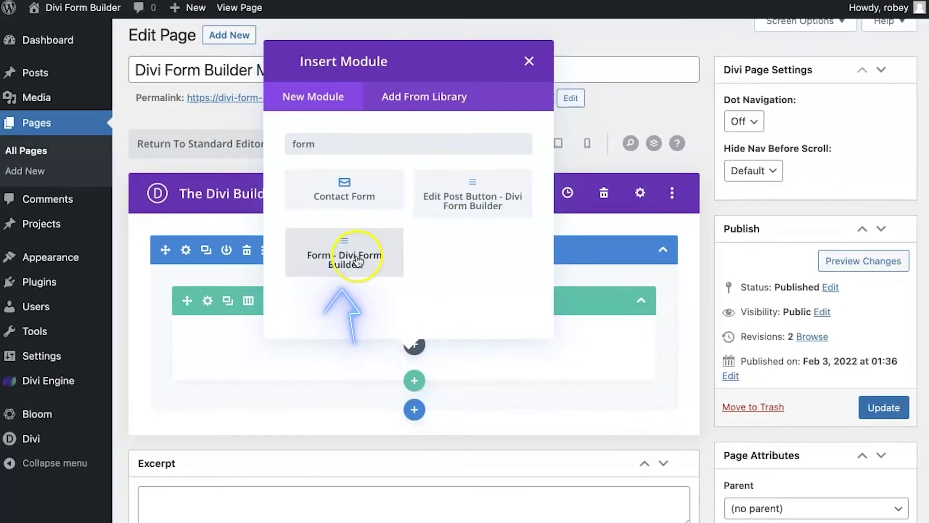
pyautogui.click(306, 340)
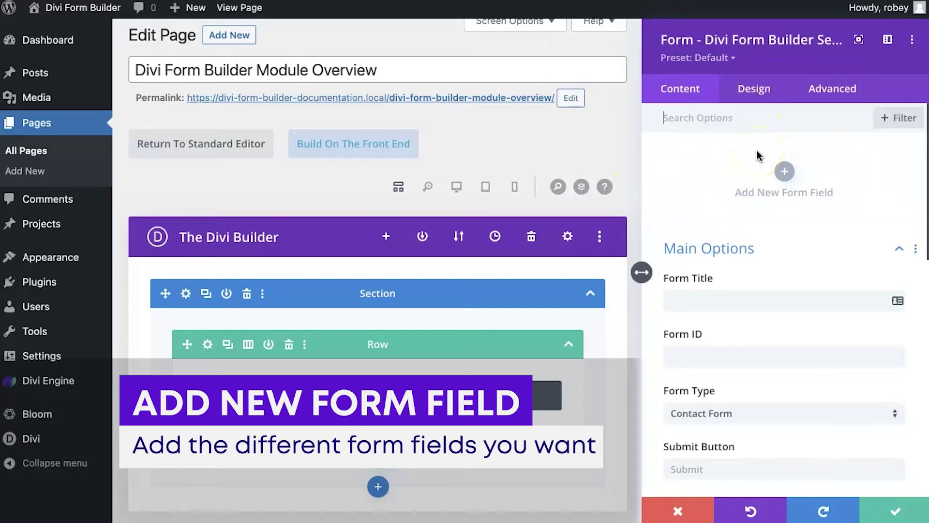
# Add a new Input Field form field and return to the form's Main Options.
pyautogui.click(785, 171)
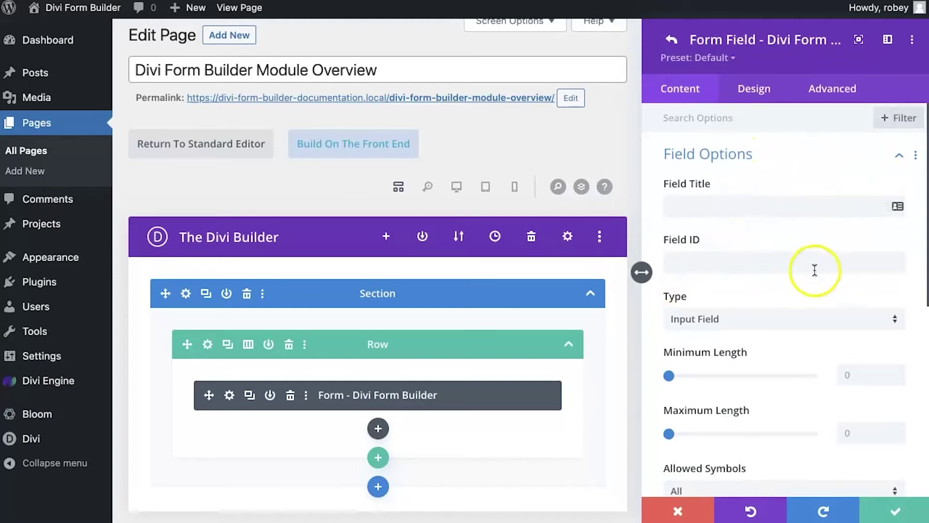
pyautogui.scroll(-3, 818, 273)
pyautogui.click(731, 207)
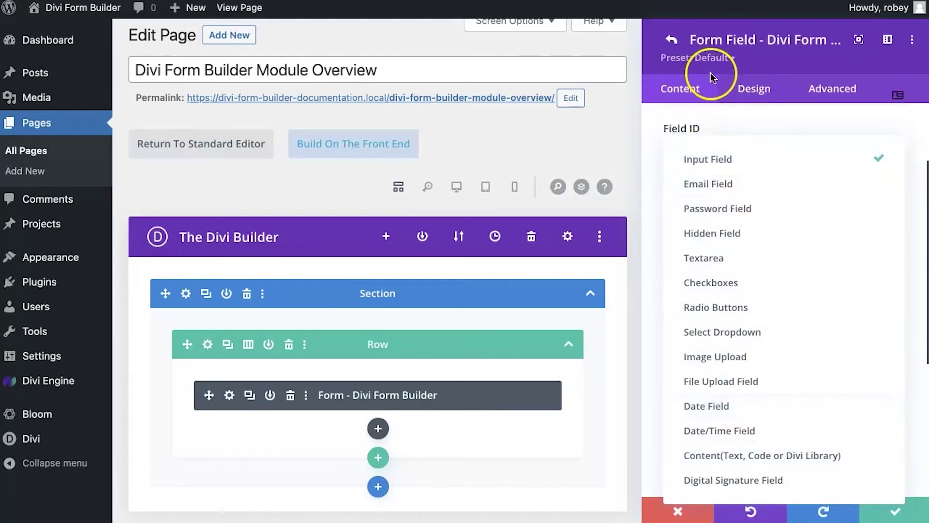
pyautogui.click(670, 42)
pyautogui.click(670, 42)
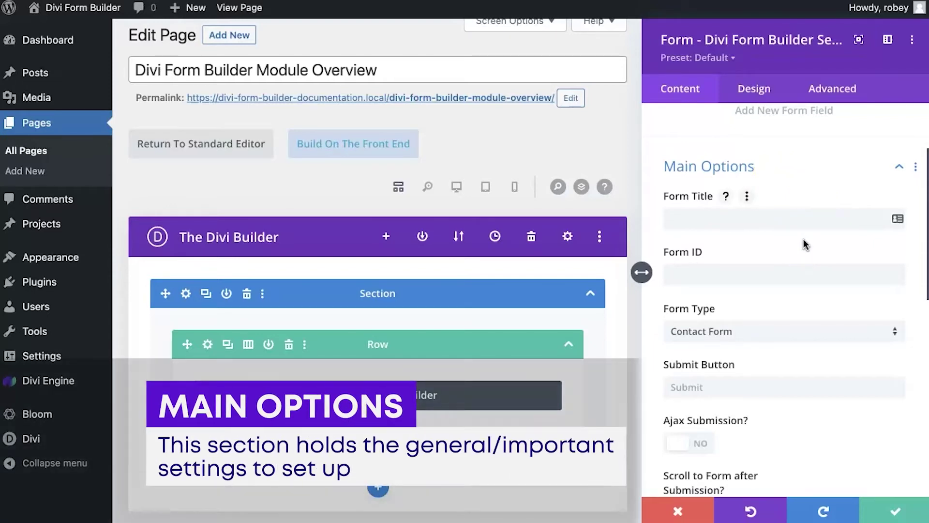
# Title the form 'Divi Engine Rocks' and scroll down to the Form Type dropdown.
pyautogui.scroll(-1, 754, 216)
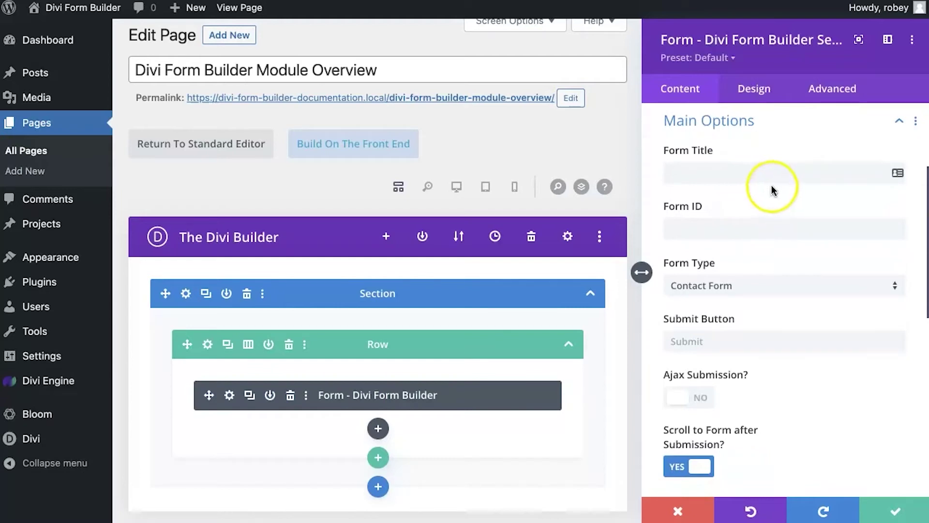
pyautogui.click(467, 191)
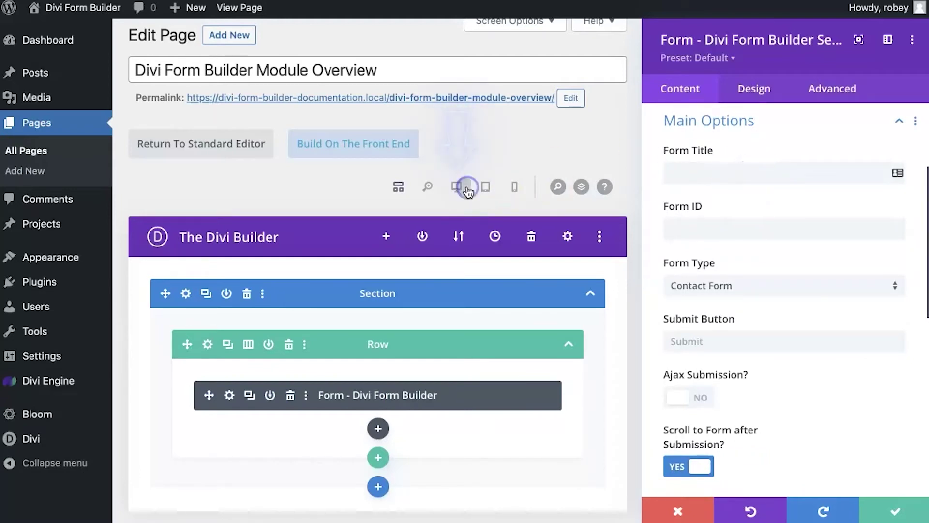
pyautogui.click(733, 170)
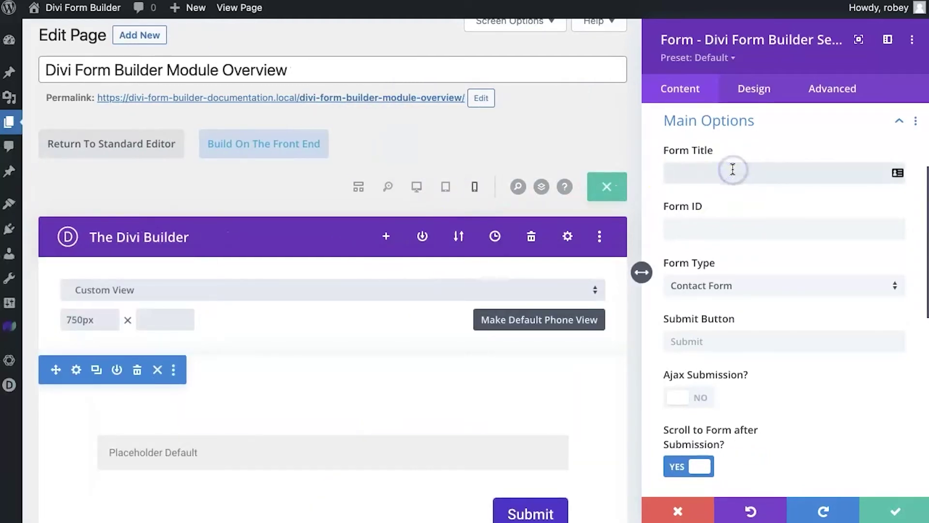
pyautogui.write('Divi Engine Rocks')
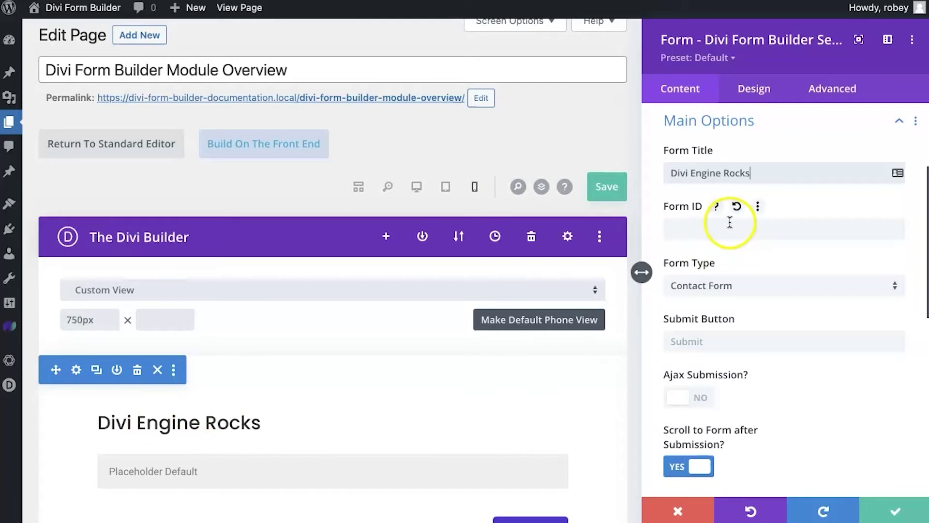
pyautogui.scroll(-2, 770, 257)
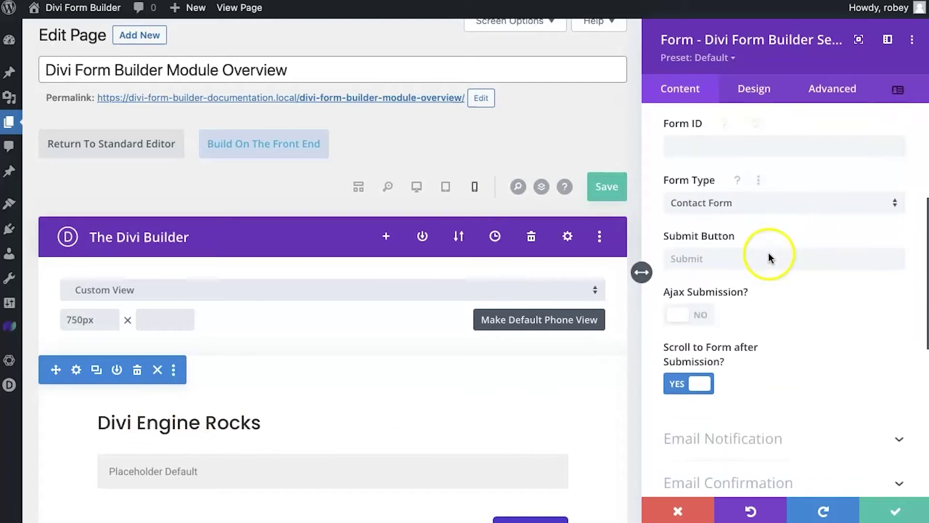
pyautogui.click(811, 214)
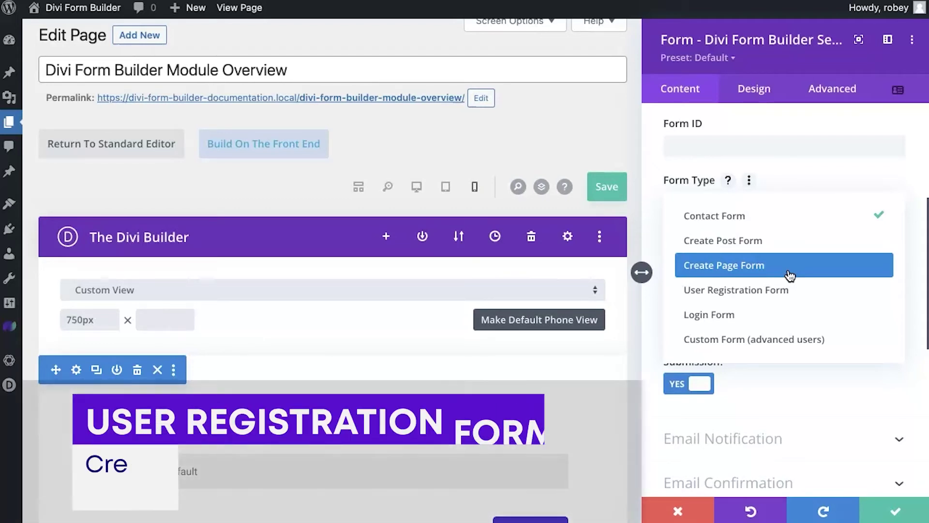
pyautogui.click(789, 286)
pyautogui.click(807, 289)
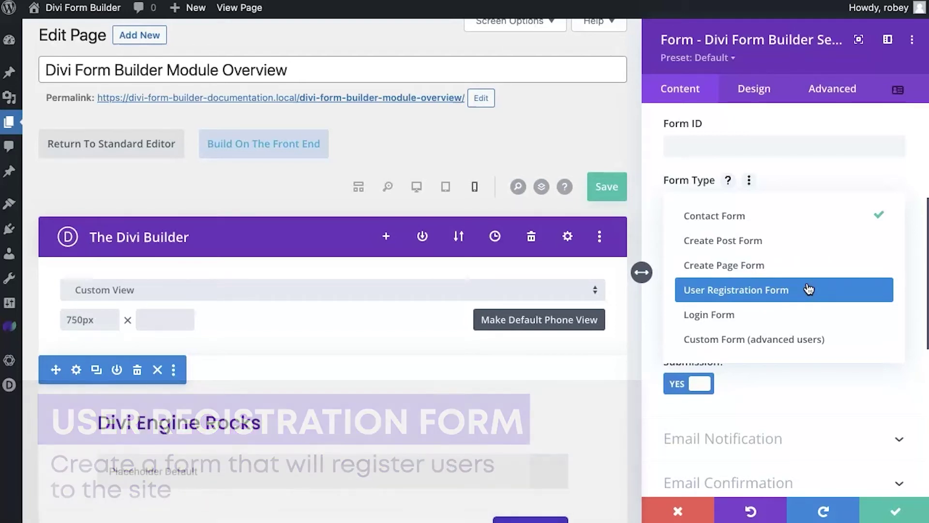
pyautogui.click(791, 318)
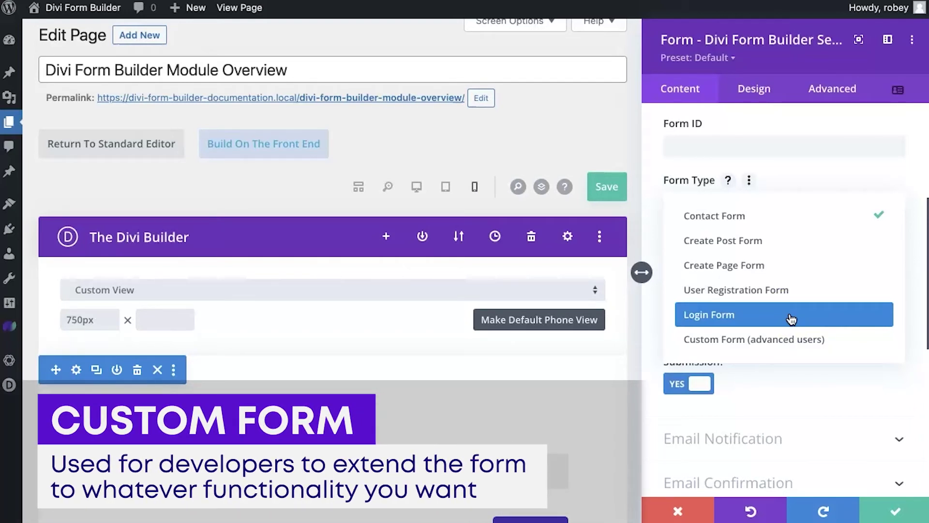
pyautogui.moveTo(792, 319); pyautogui.dragTo(788, 335)
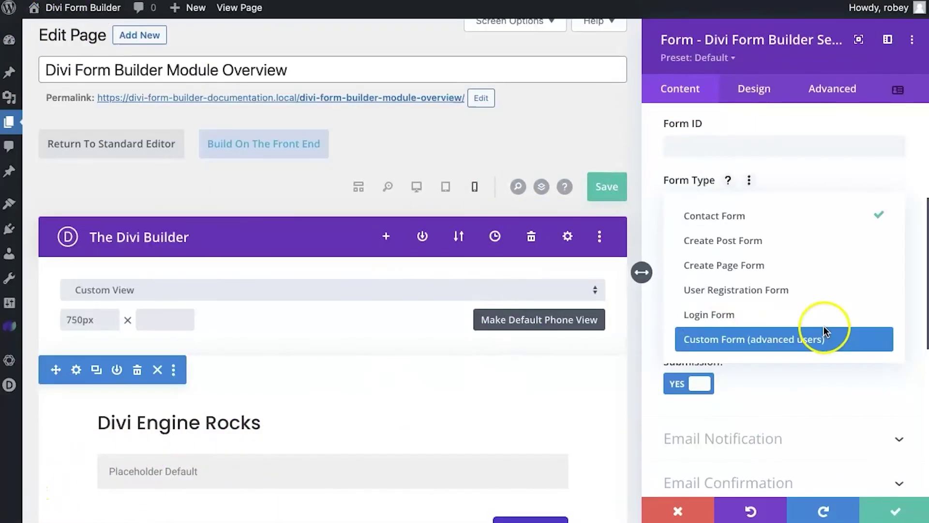
pyautogui.click(816, 378)
# Expand the form's Email Notification, Email Confirmation and Notices settings.
pyautogui.scroll(-3, 815, 377)
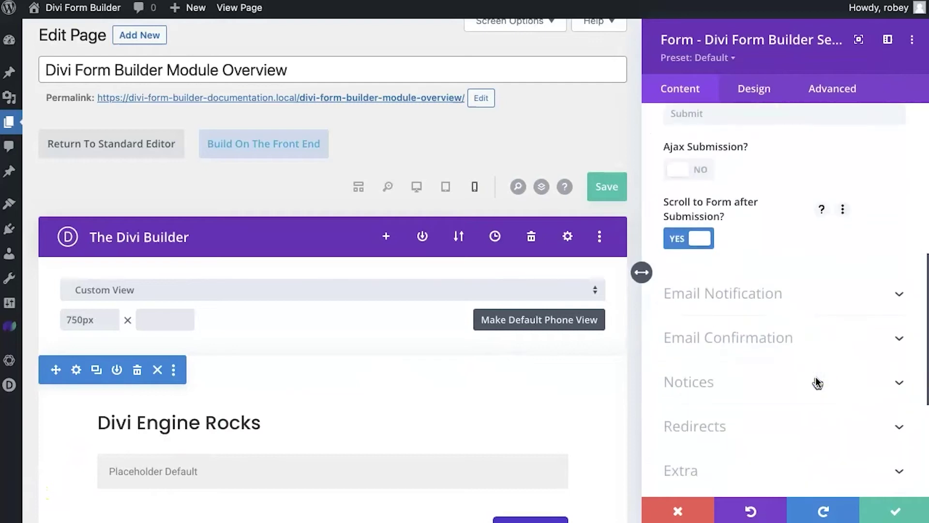
pyautogui.scroll(2, 755, 339)
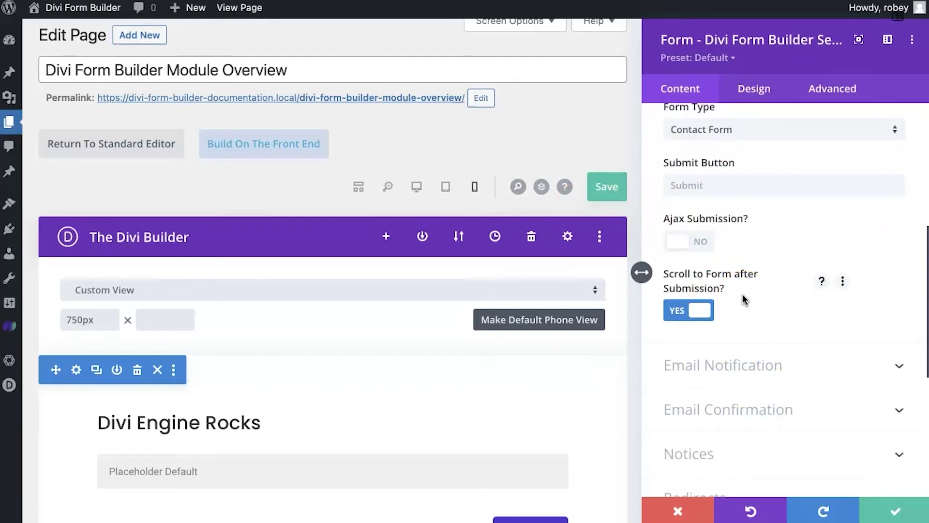
pyautogui.scroll(-4, 744, 299)
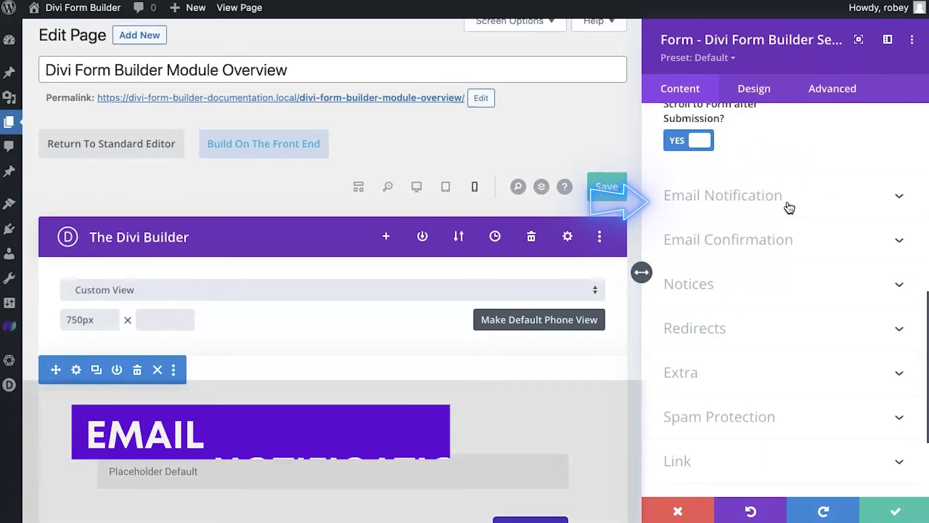
pyautogui.click(787, 205)
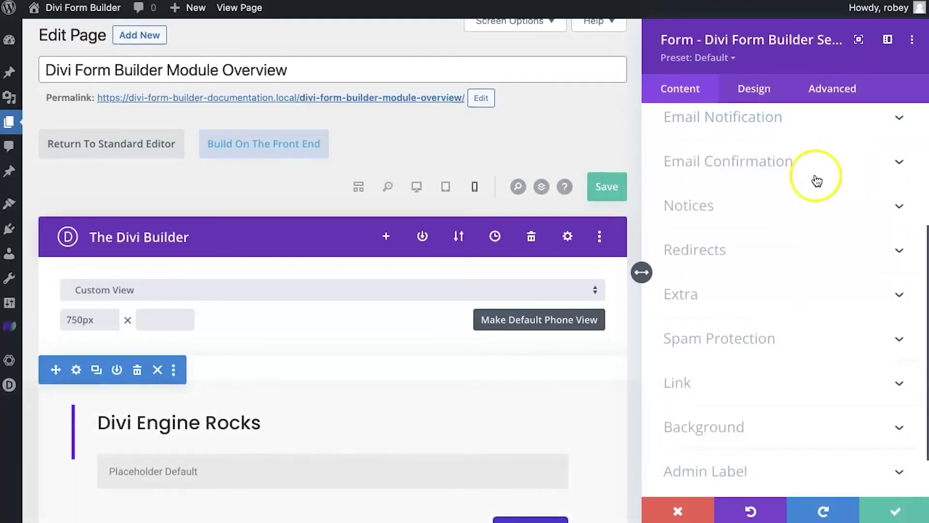
pyautogui.click(818, 181)
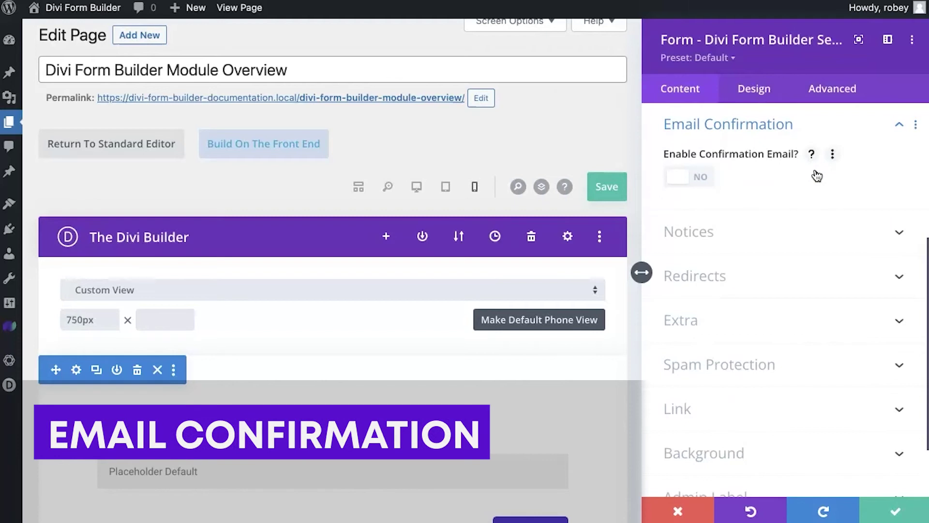
pyautogui.click(791, 237)
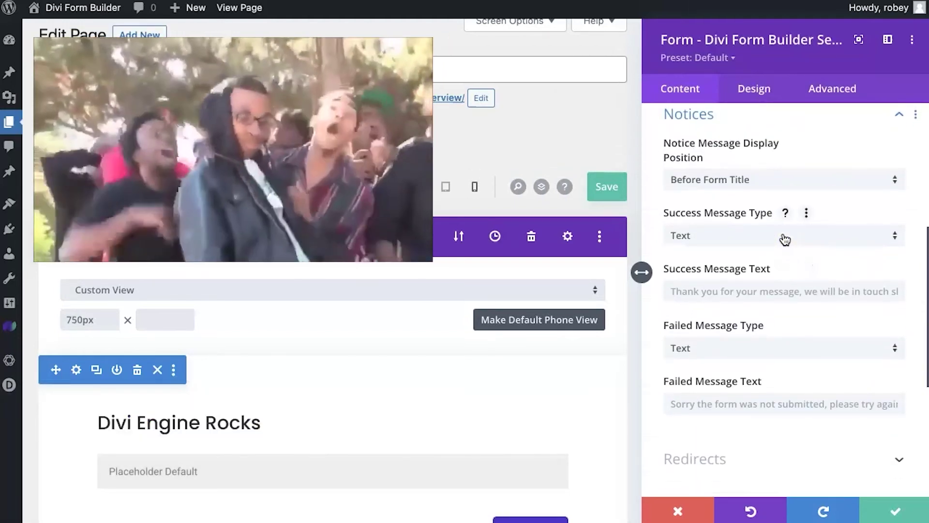
# Review the notice display position choices, keeping Before Form Title.
pyautogui.scroll(-1, 785, 240)
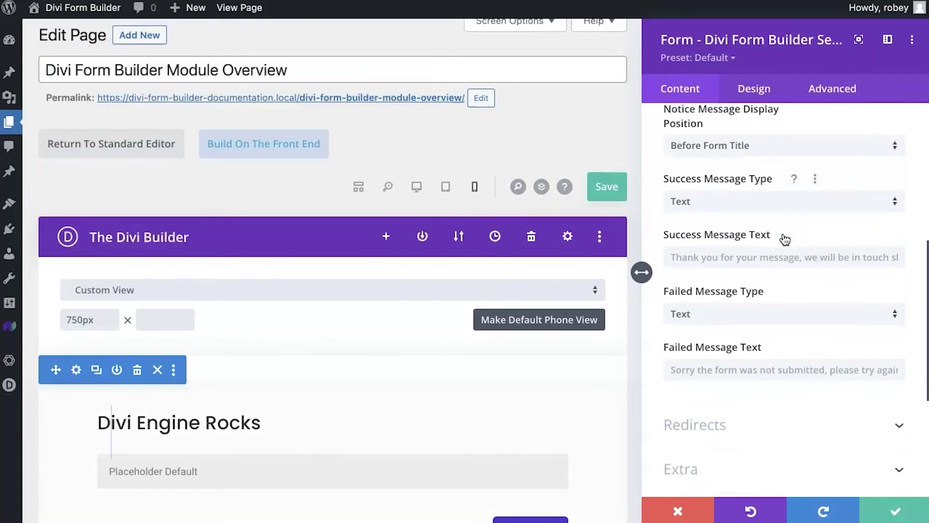
pyautogui.scroll(1, 784, 240)
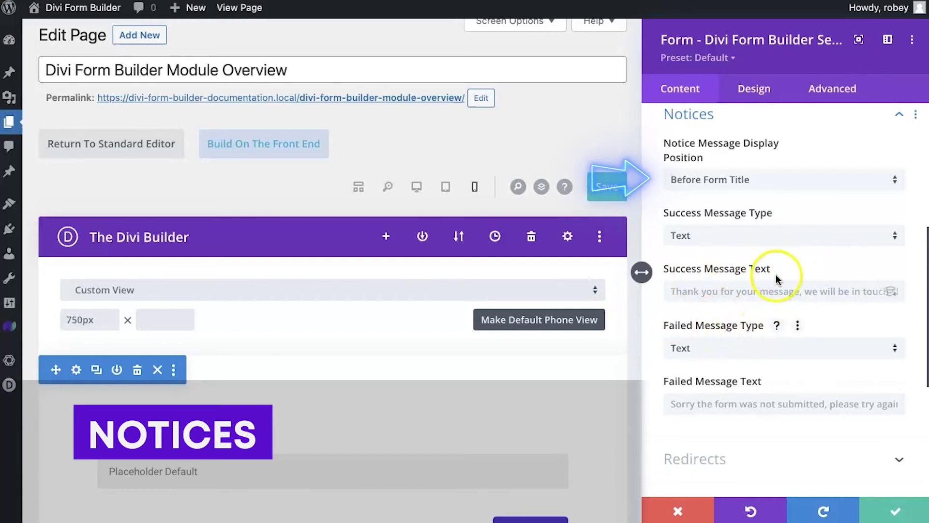
pyautogui.click(802, 180)
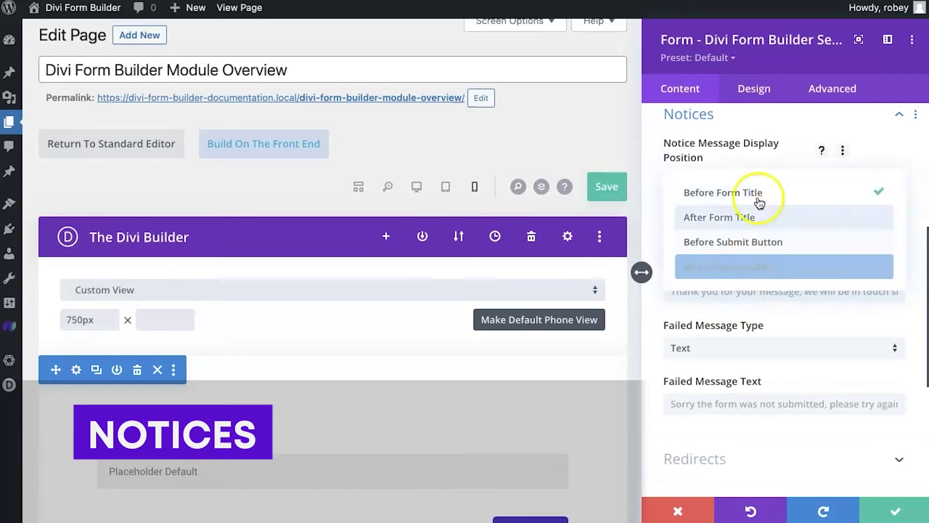
pyautogui.click(652, 157)
pyautogui.scroll(-4, 772, 348)
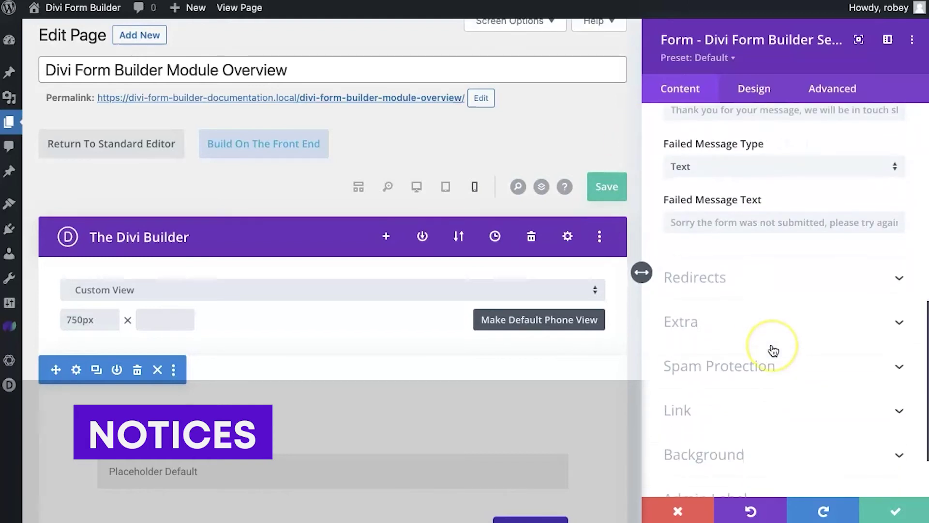
# Review the Redirects, Extra, Spam Protection and Link settings, with Honeypot CAPTCHA on.
pyautogui.click(791, 283)
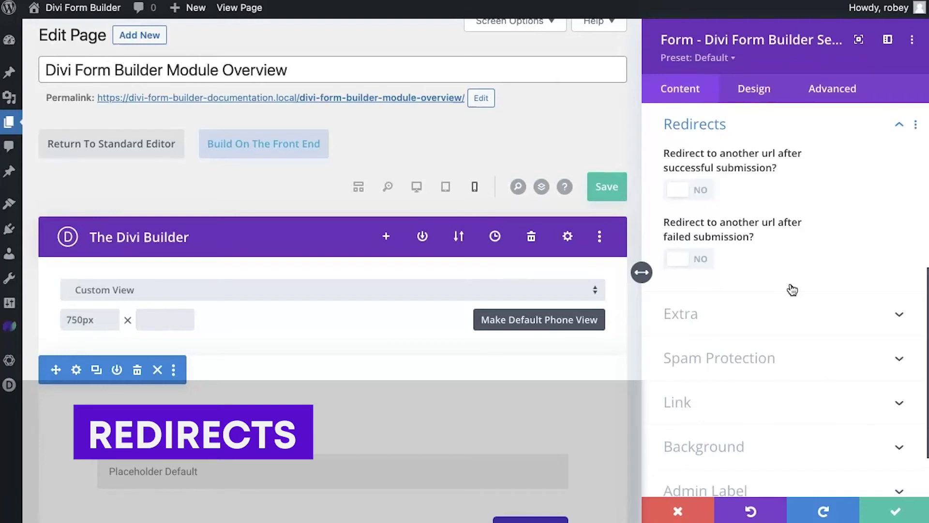
pyautogui.click(792, 312)
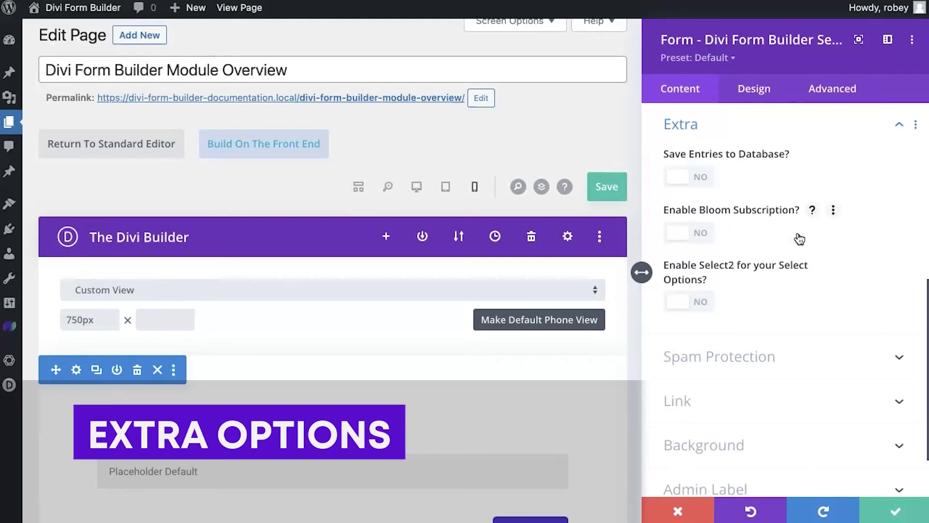
pyautogui.scroll(-2, 799, 237)
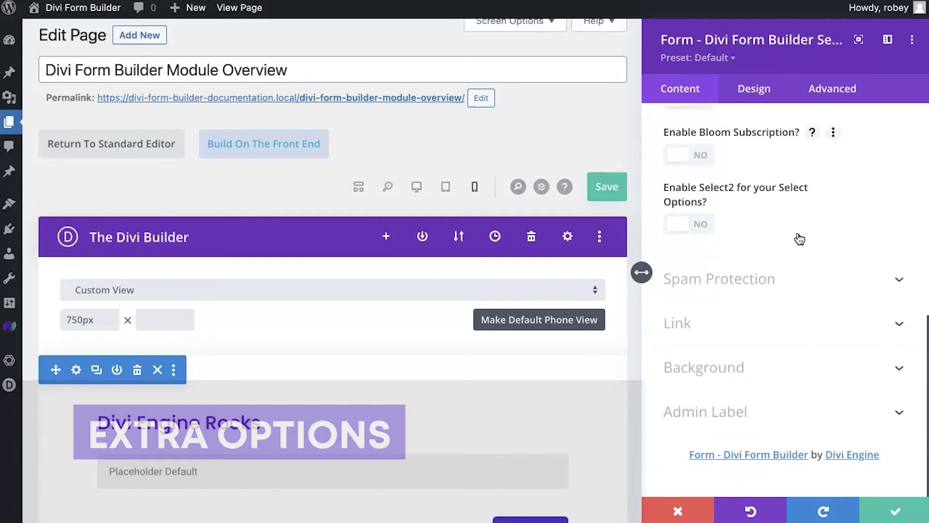
pyautogui.click(757, 293)
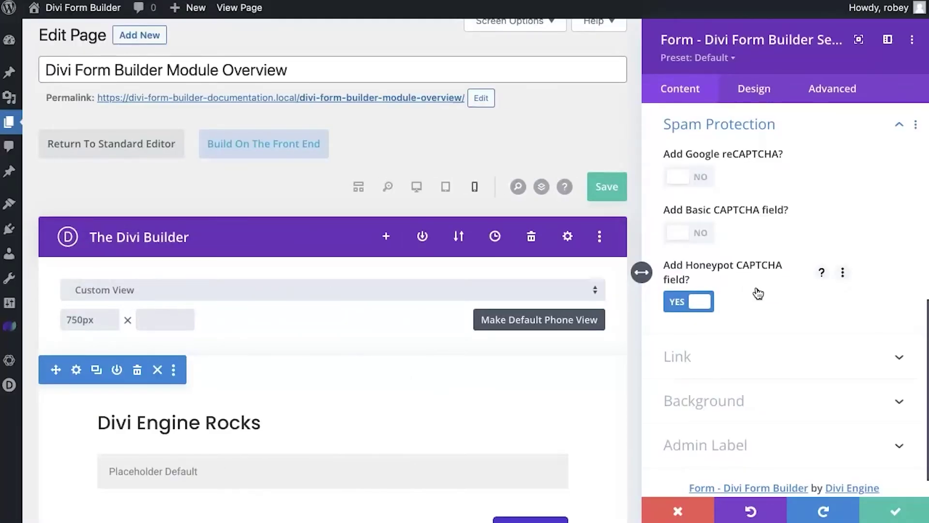
pyautogui.click(747, 354)
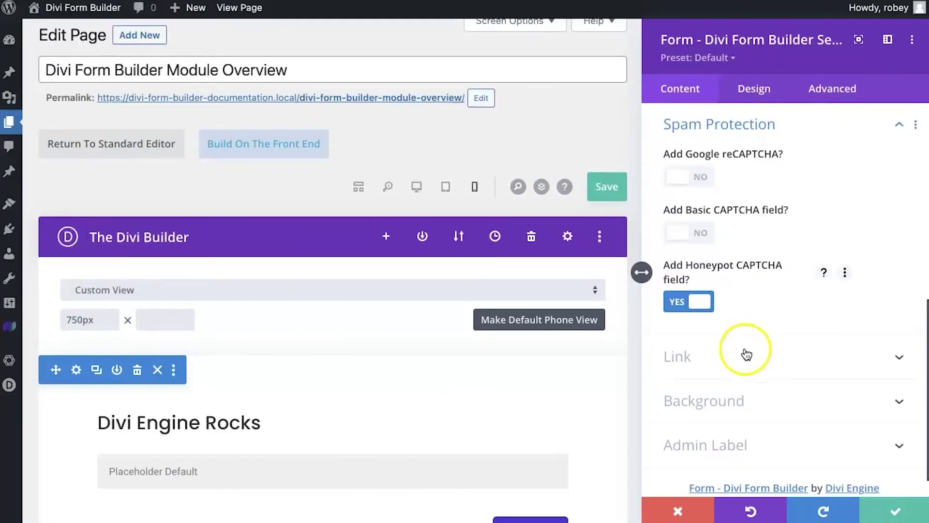
pyautogui.scroll(-1, 747, 355)
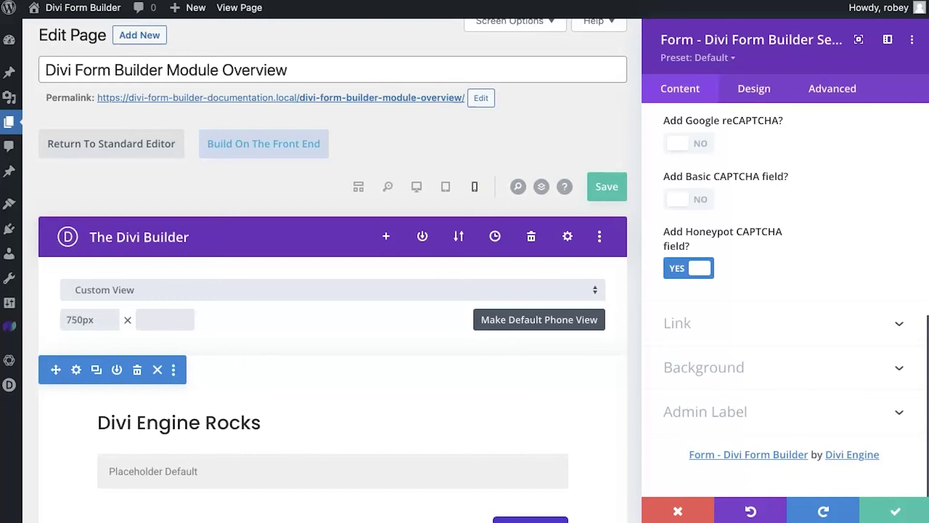
# Expand Main Options, pick Create Post Form and view the Default Post Status choices.
pyautogui.scroll(10, 721, 191)
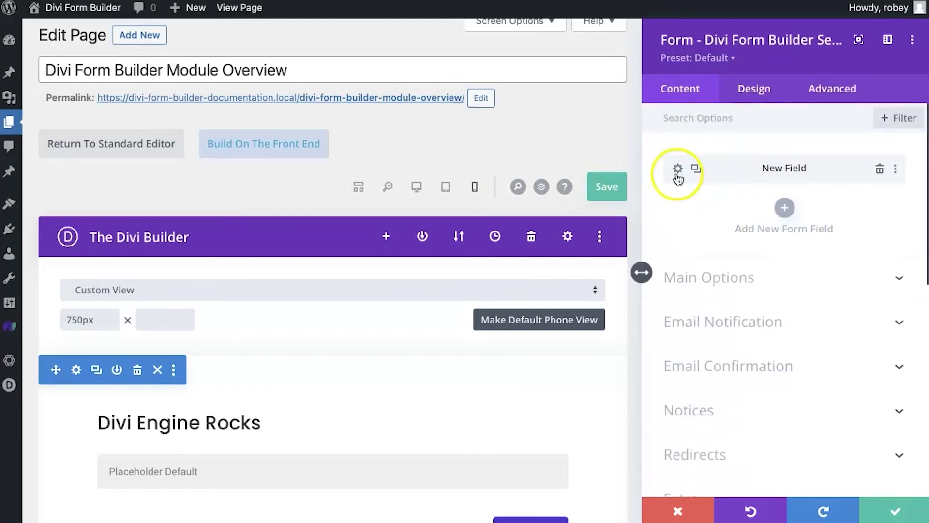
pyautogui.click(715, 271)
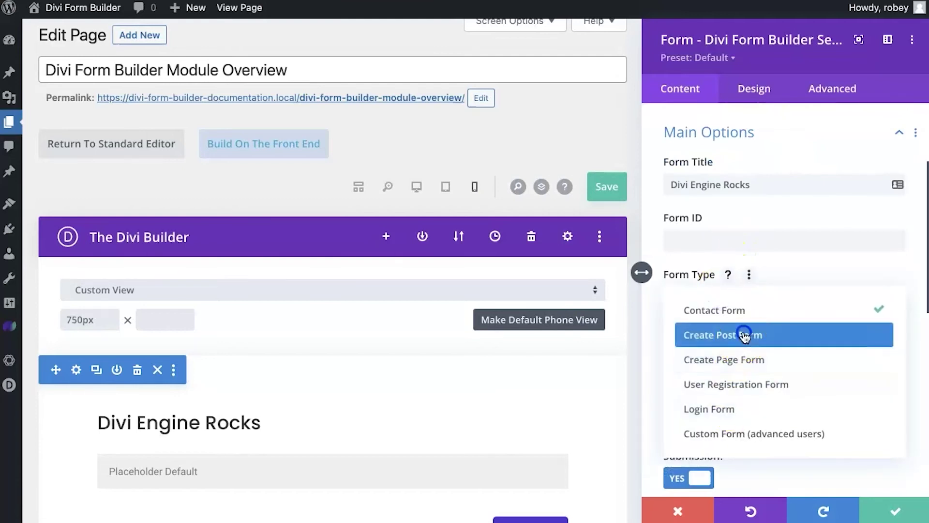
pyautogui.click(743, 334)
pyautogui.scroll(-3, 744, 335)
pyautogui.scroll(-1, 743, 336)
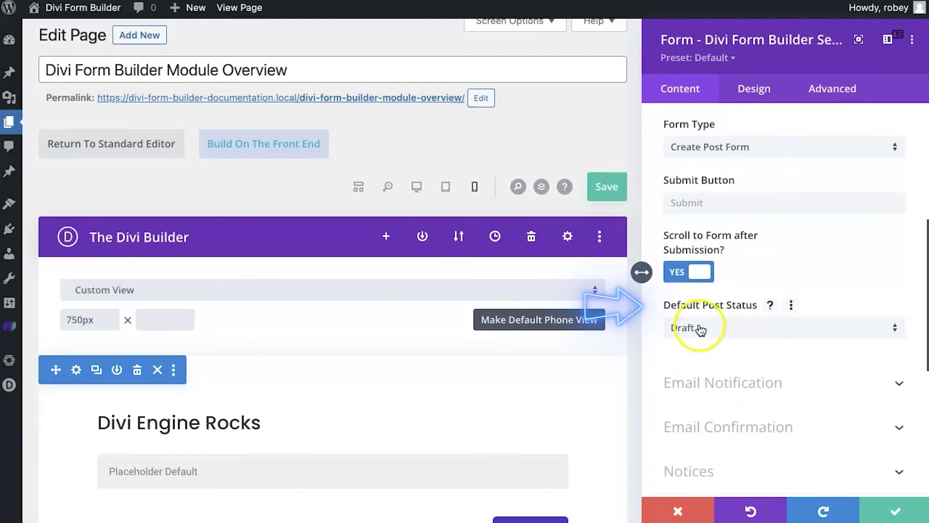
pyautogui.click(760, 328)
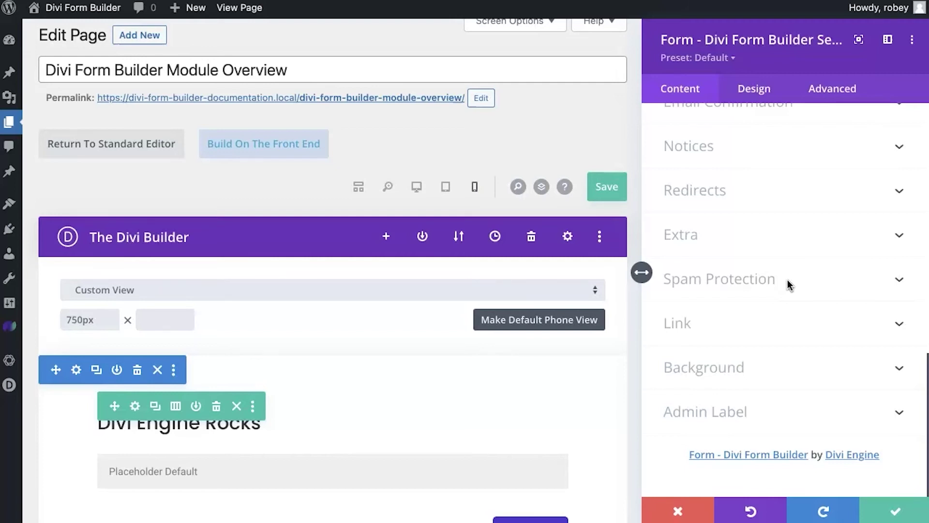
# Reselect Create Post Form as the form type and keep Default Post Status at Draft.
pyautogui.scroll(10, 788, 280)
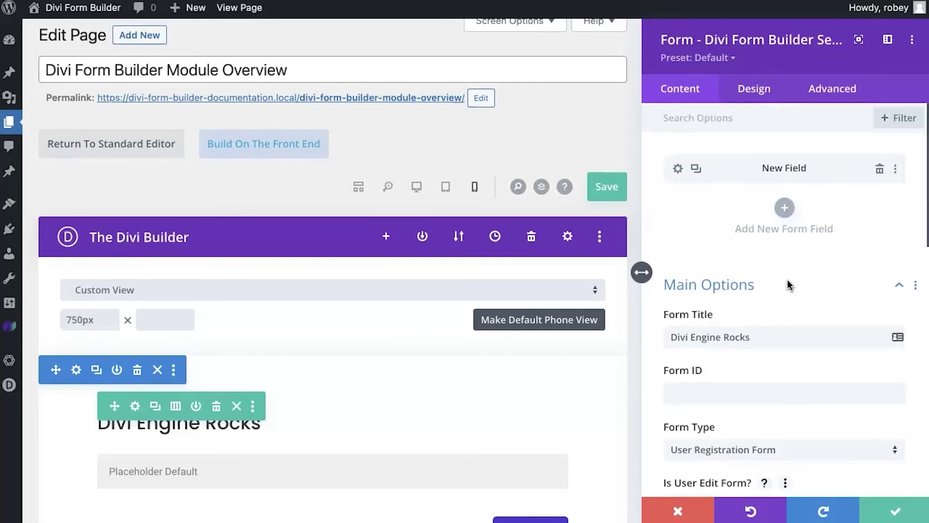
pyautogui.scroll(-4, 788, 280)
pyautogui.click(798, 265)
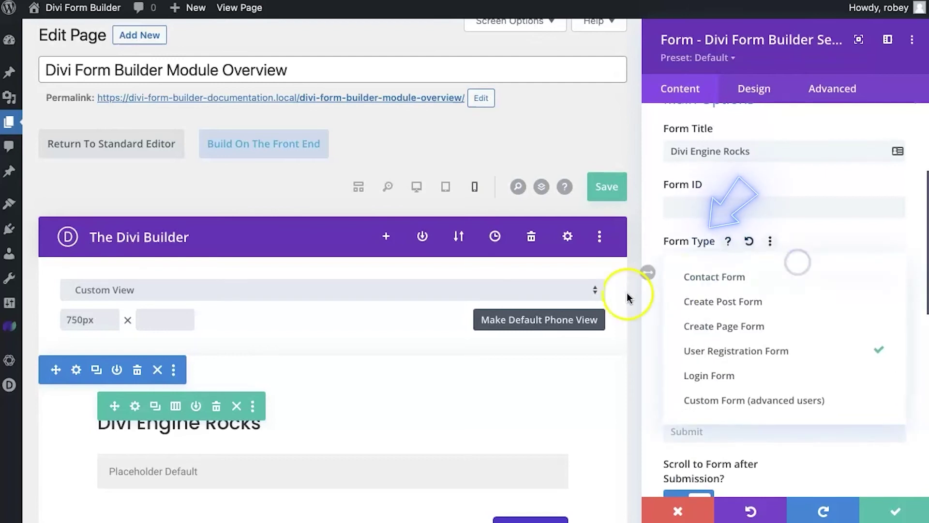
pyautogui.click(757, 303)
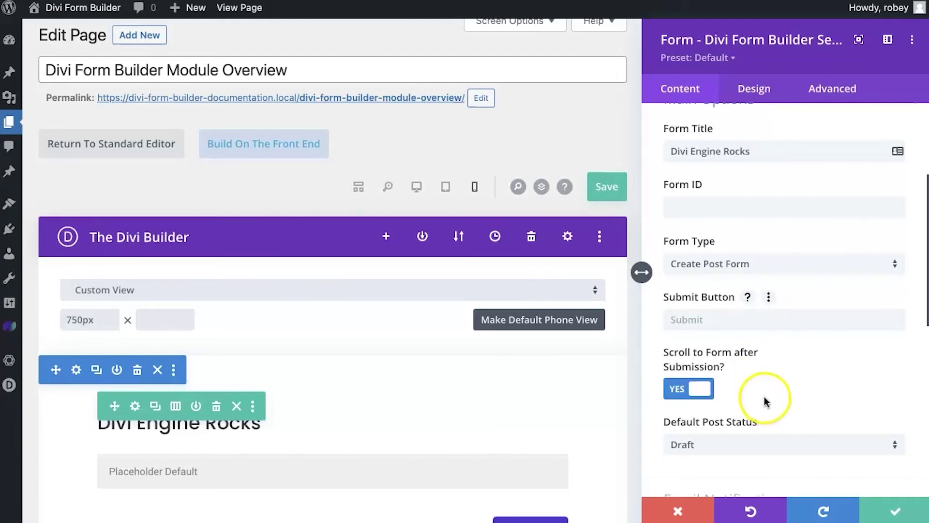
pyautogui.scroll(-3, 765, 401)
pyautogui.click(768, 359)
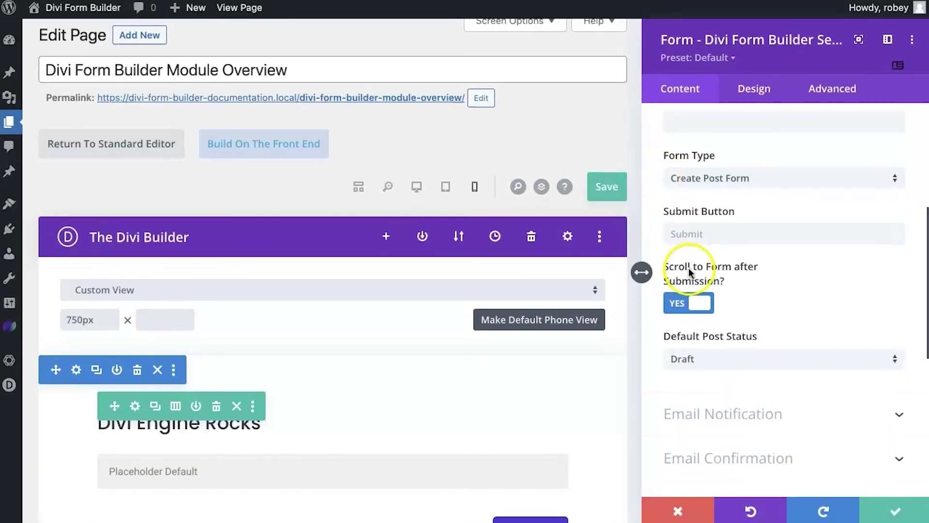
# Make the form a User Registration Form, check Is User Edit Form, with Editor as default role.
pyautogui.scroll(3, 763, 224)
pyautogui.click(750, 291)
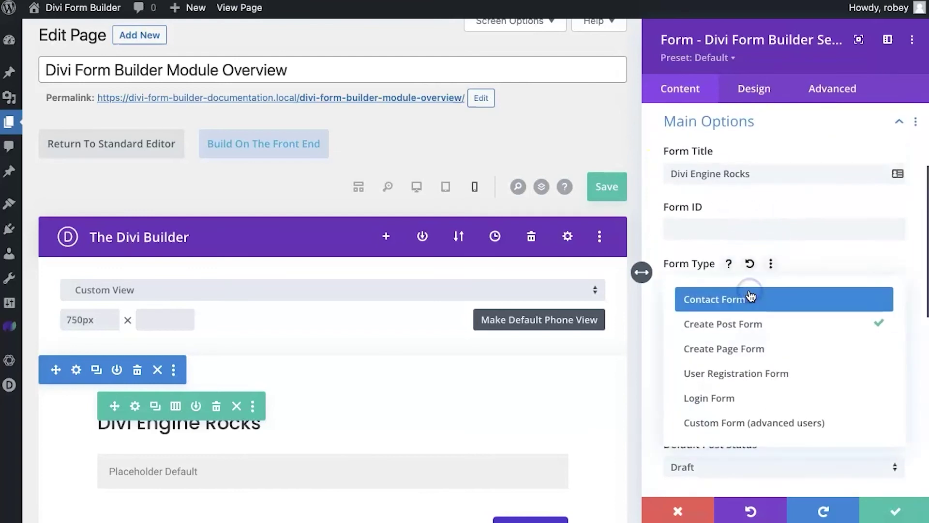
pyautogui.click(740, 380)
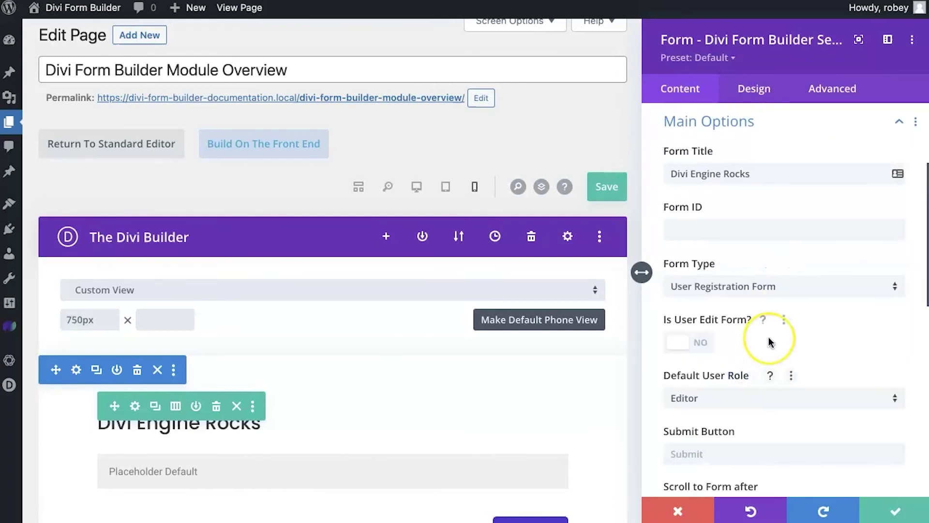
pyautogui.scroll(-2, 680, 234)
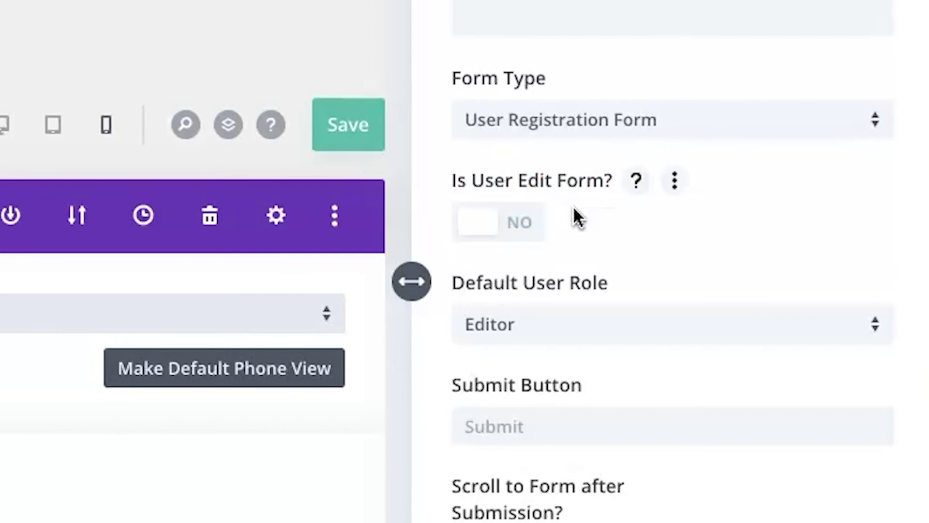
pyautogui.click(528, 224)
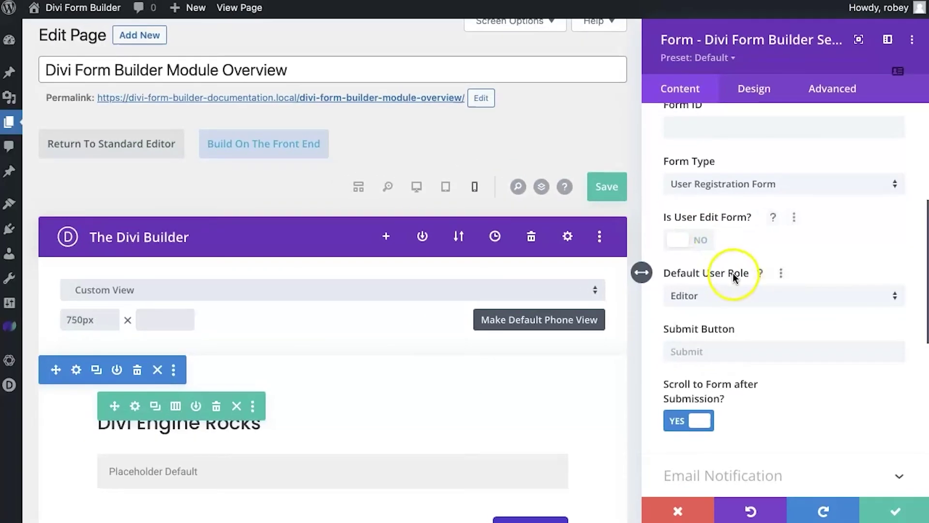
pyautogui.scroll(-1, 734, 273)
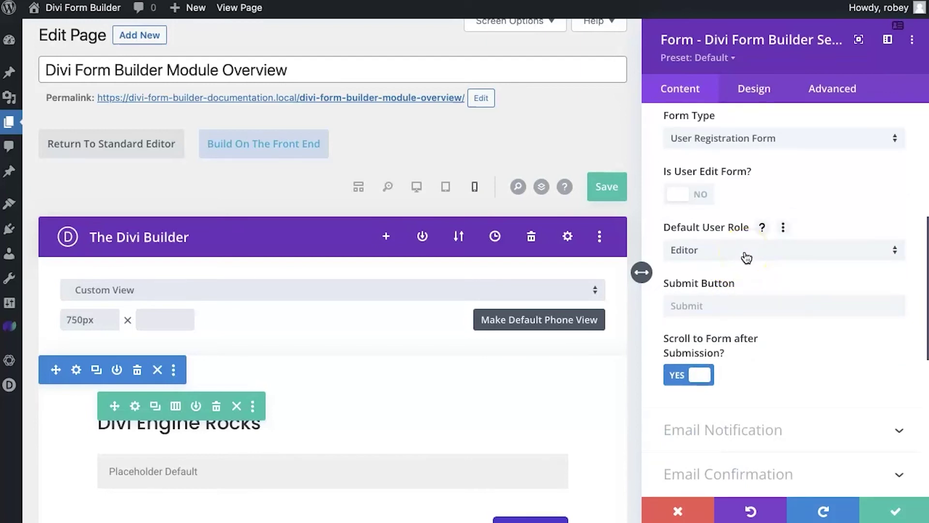
pyautogui.click(747, 257)
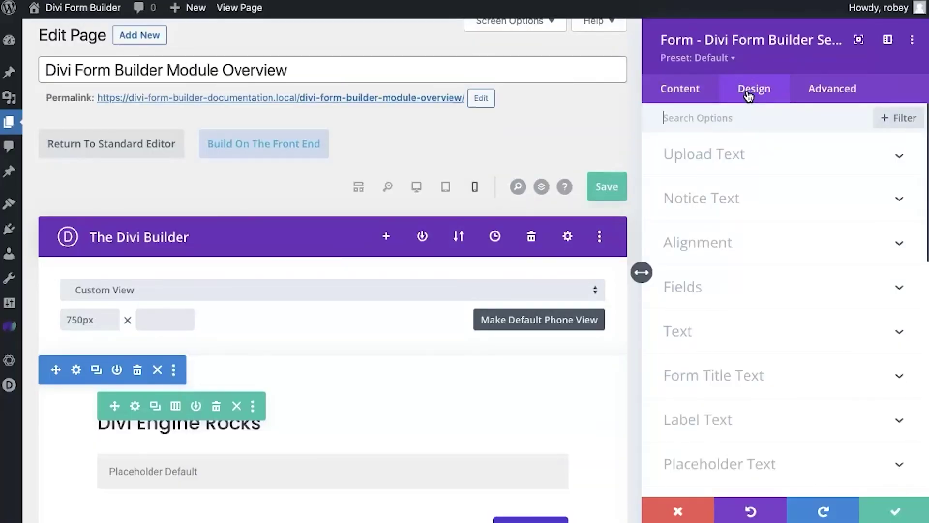
# Scroll through the form's Design tab option groups.
pyautogui.scroll(-4, 249, 409)
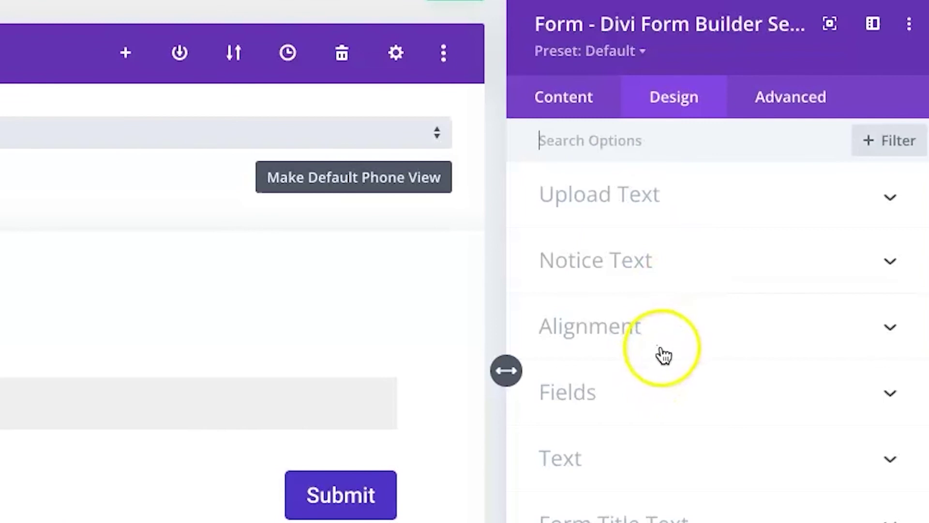
pyautogui.scroll(-4, 650, 387)
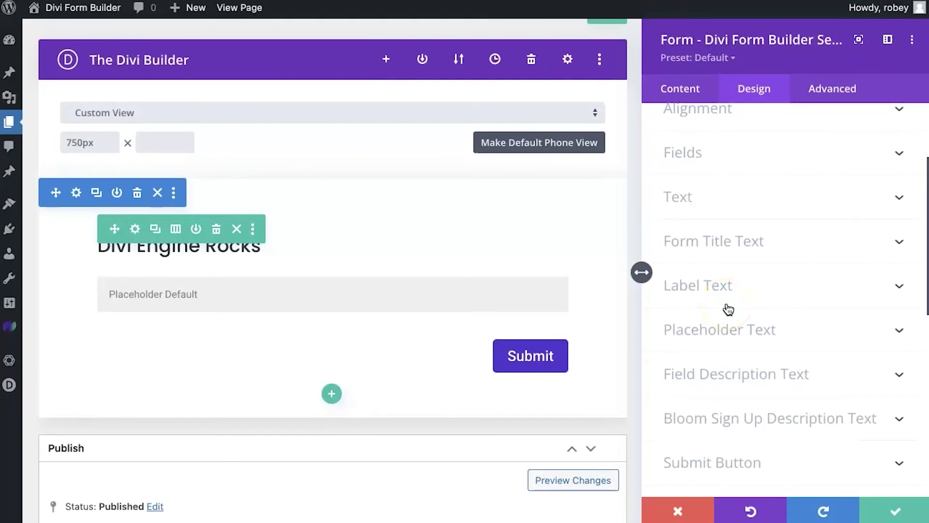
pyautogui.scroll(-3, 728, 310)
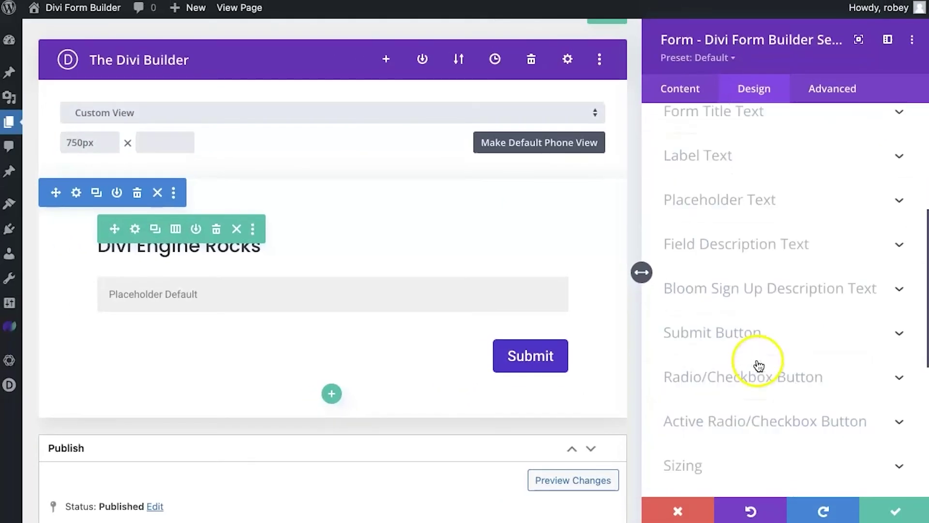
pyautogui.scroll(-3, 784, 293)
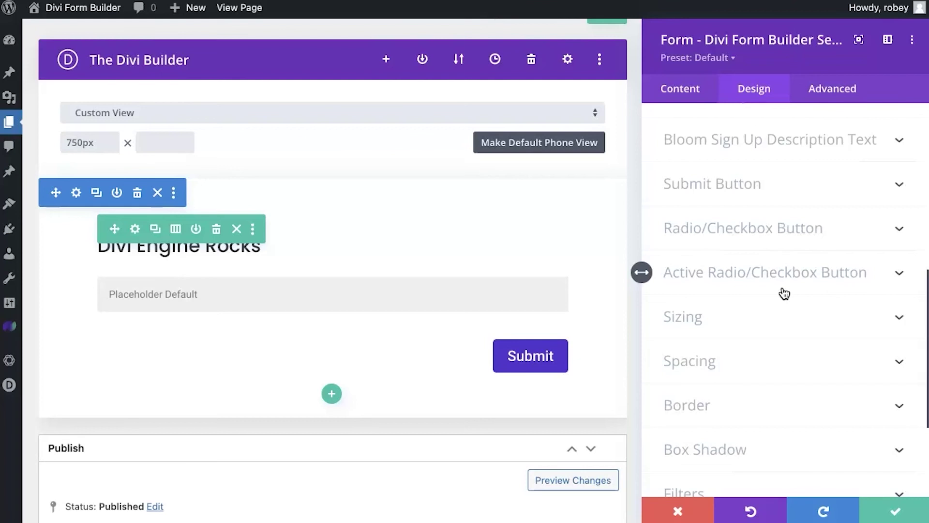
pyautogui.scroll(9, 784, 293)
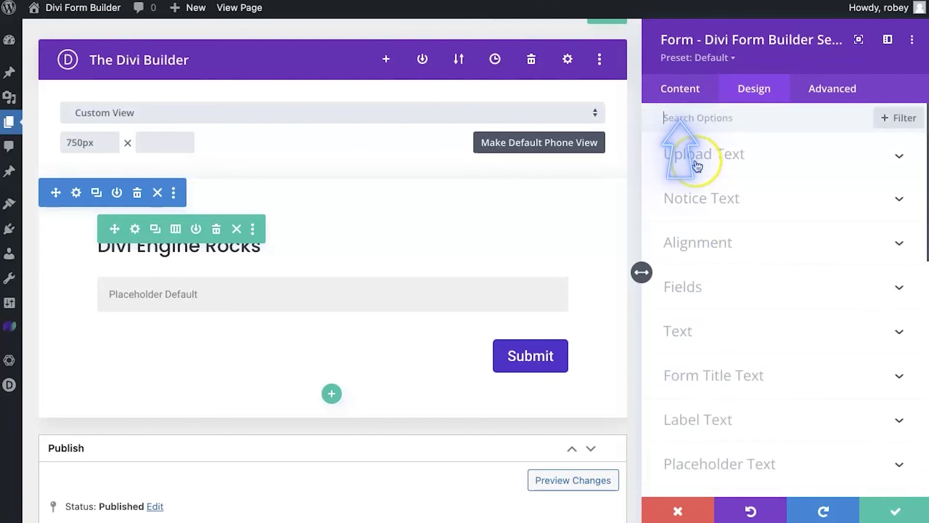
# Open the New Field's own settings and view its Design options.
pyautogui.click(701, 91)
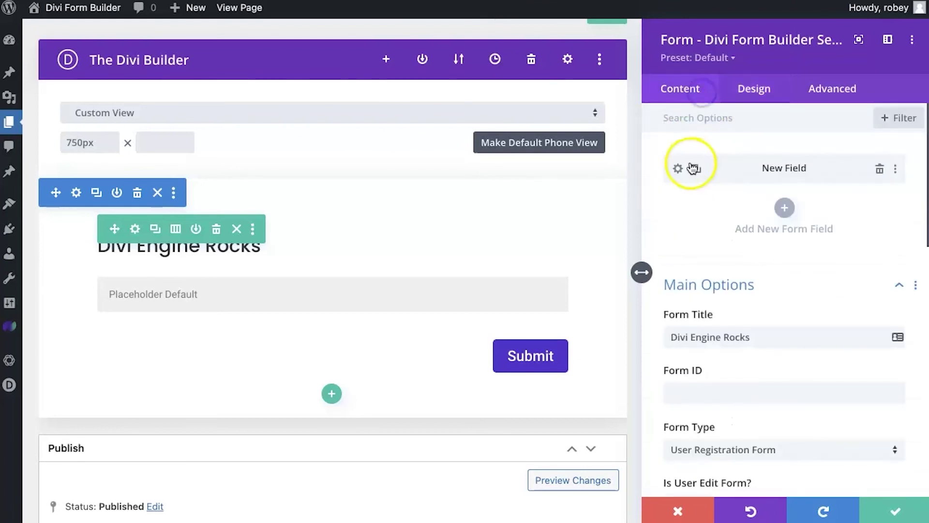
pyautogui.click(681, 171)
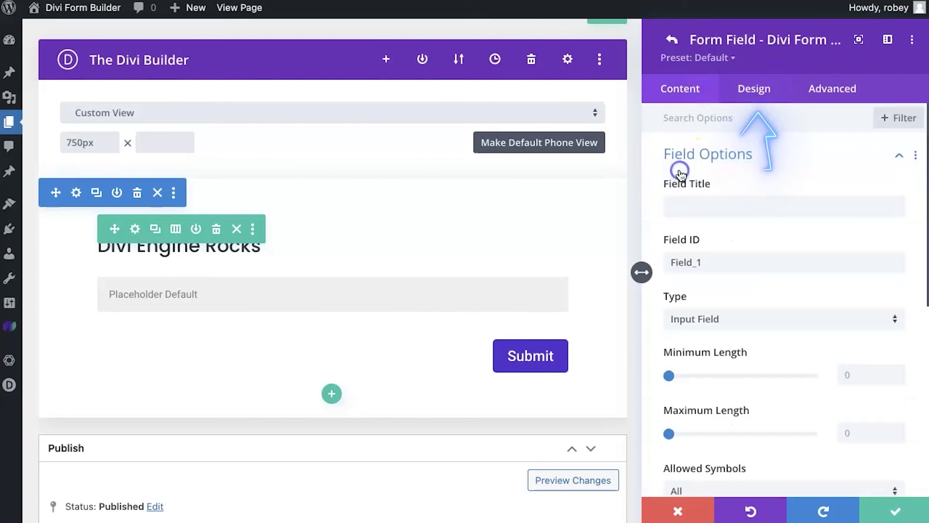
pyautogui.click(746, 93)
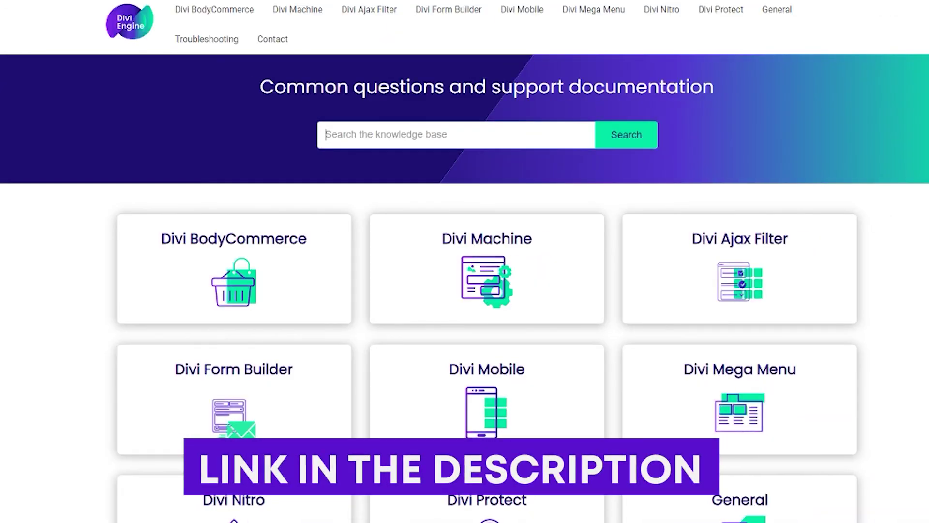
# Search the Divi Engine YouTube channel for 'divi form builder' and browse the results.
pyautogui.scroll(-2, 465, 262)
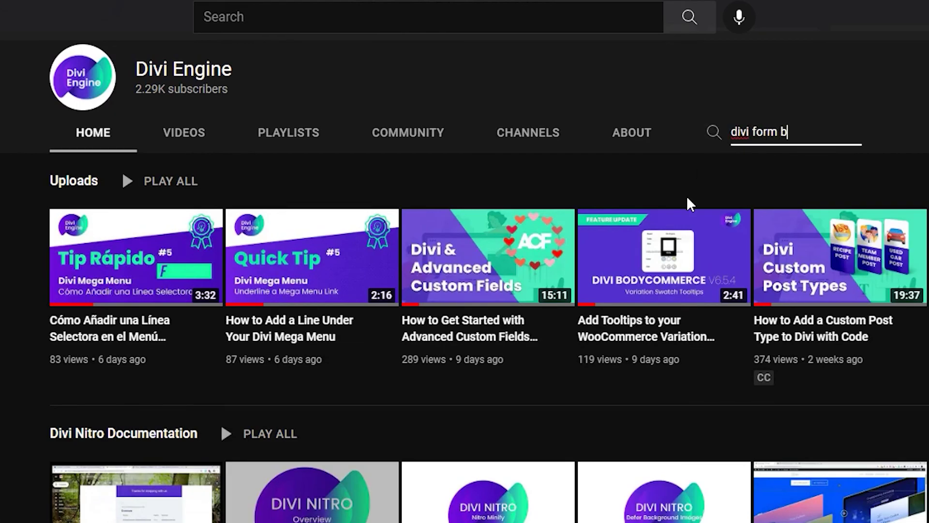
pyautogui.write('er')
pyautogui.press('Return')
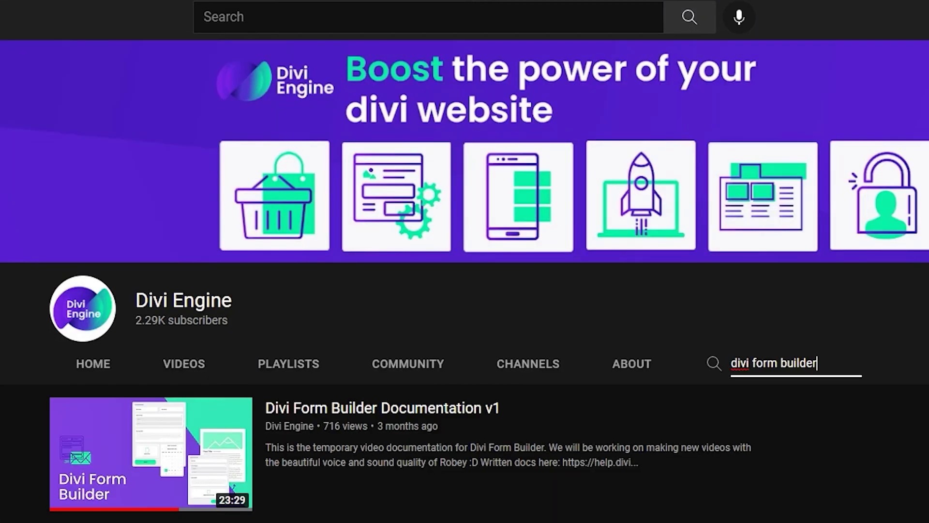
pyautogui.scroll(-3, 465, 261)
pyautogui.scroll(-5, 465, 261)
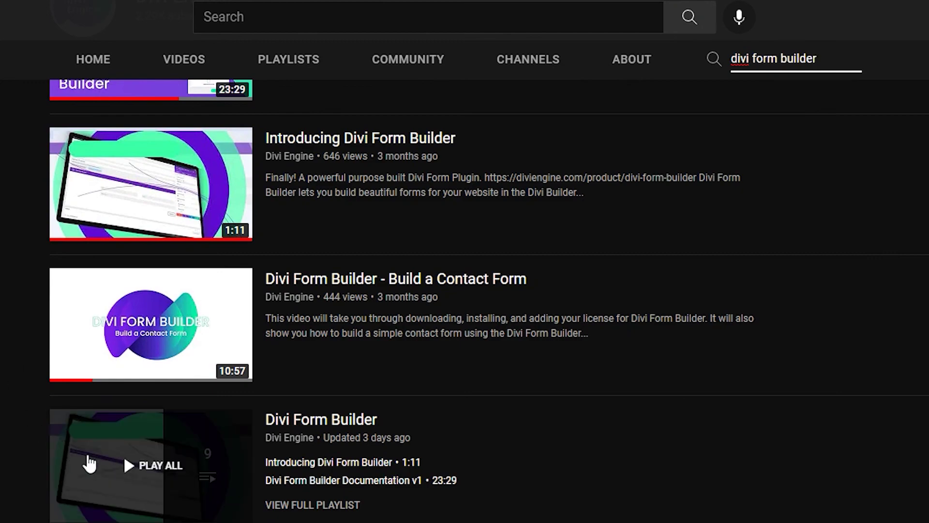